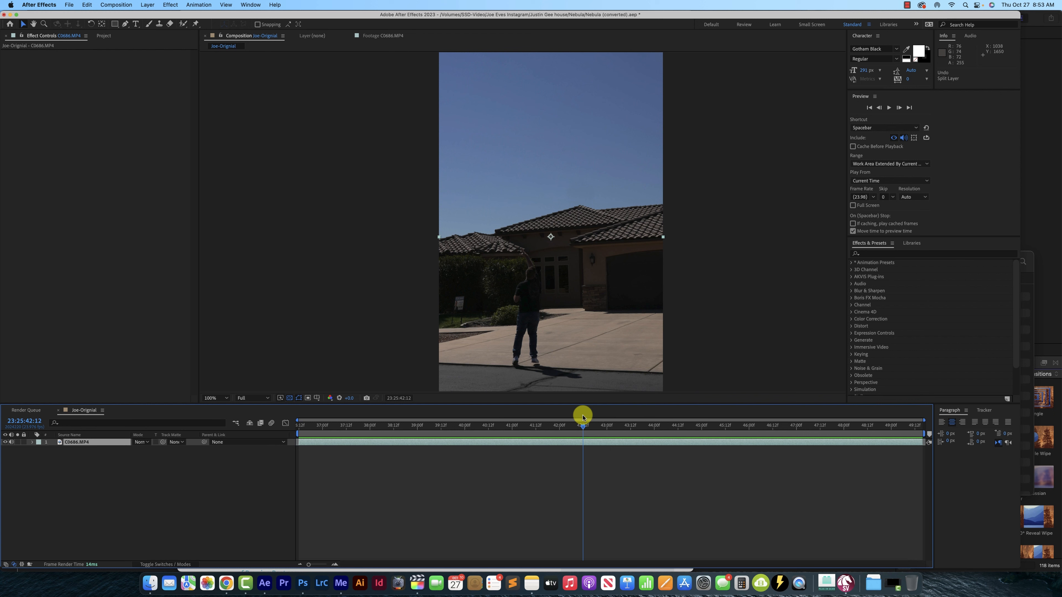
Split the C0686.MP4 layer at 23:25:42:13 and duplicate its second part
left_click_drag(584, 428, 586, 428)
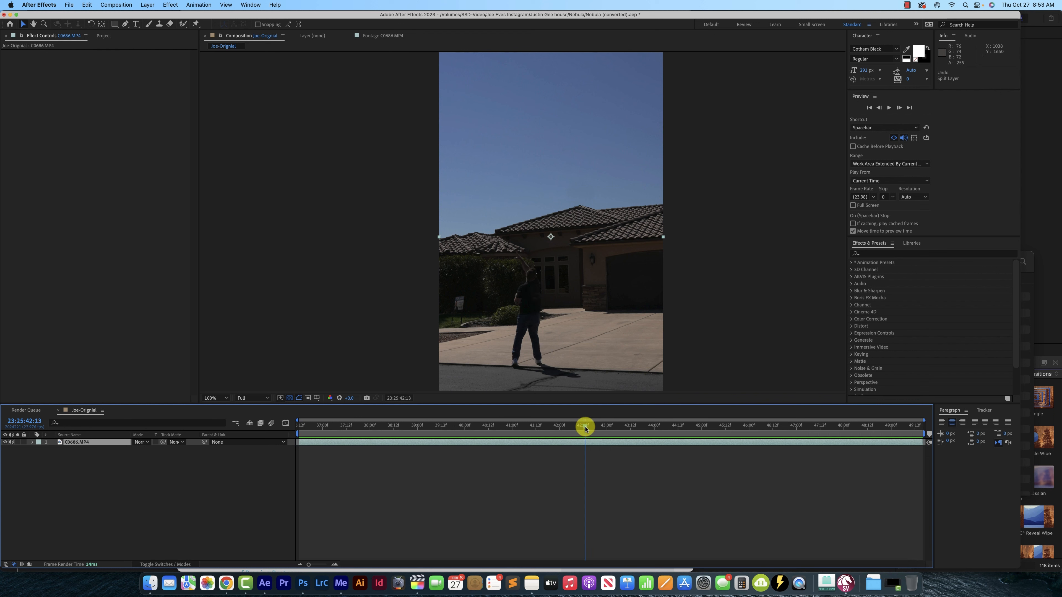
key("super+shift+d")
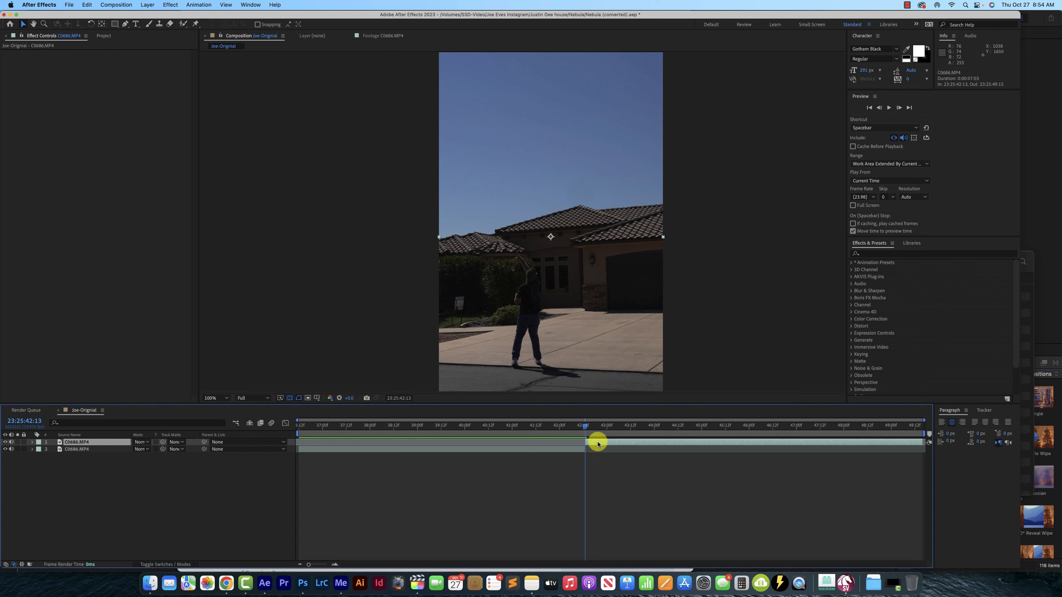
key("super+d")
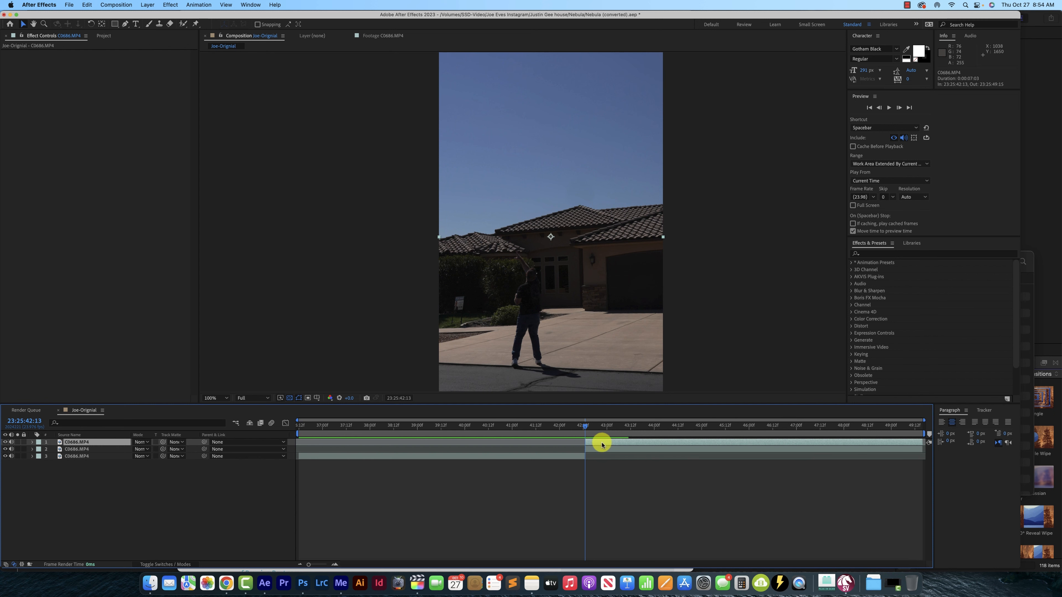
Apply the Color Key effect to the topmost C0686.MP4 layer and sample the blue sky as its key color
left_click(879, 253)
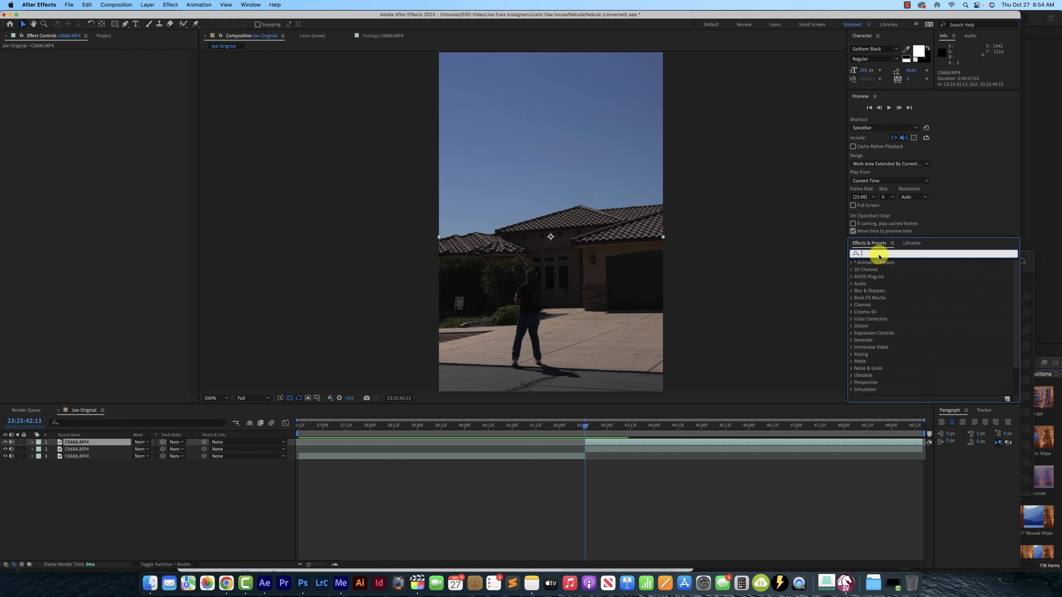
type("color key")
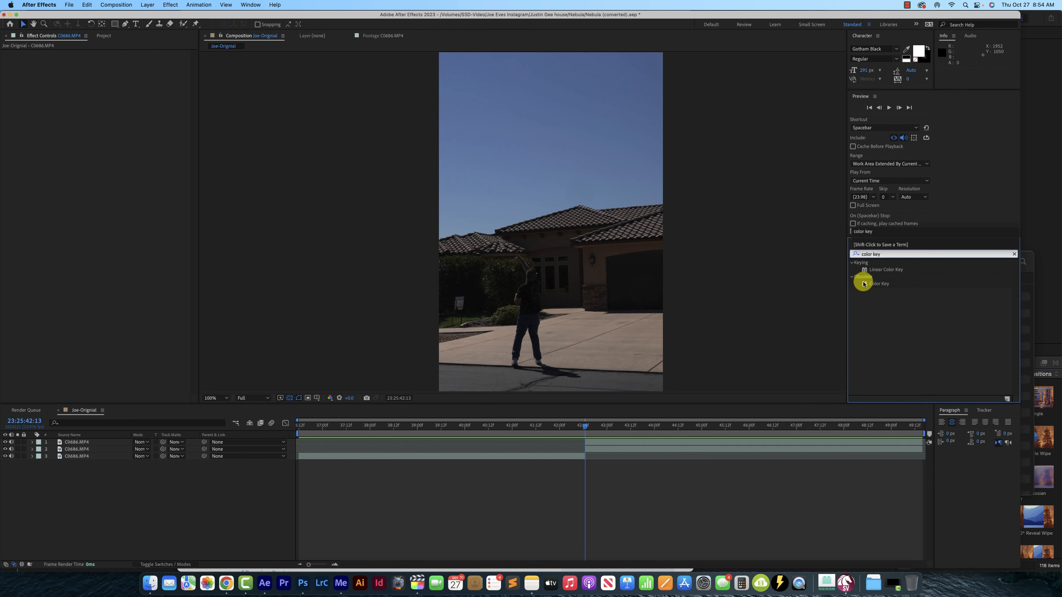
left_click_drag(879, 284, 602, 441)
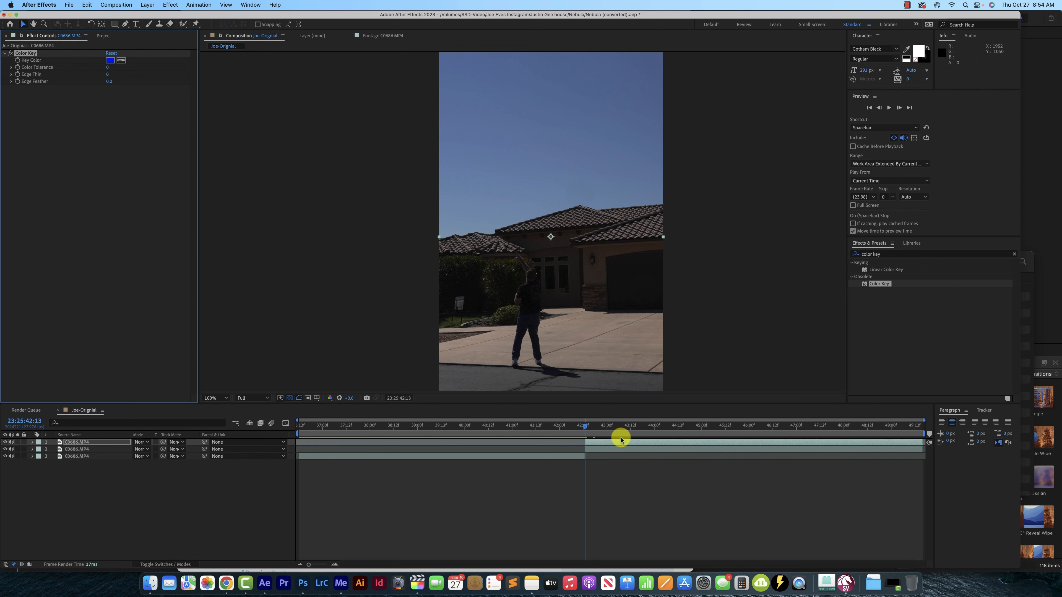
left_click(123, 59)
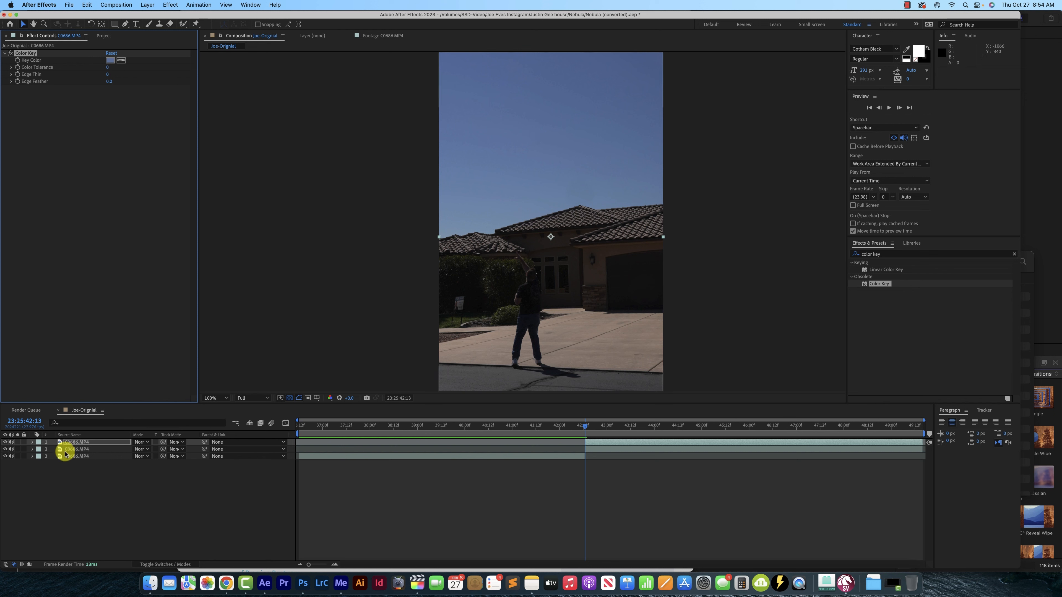
Hide the duplicate layer beneath and raise the Color Key's Color Tolerance to 45
left_click(5, 449)
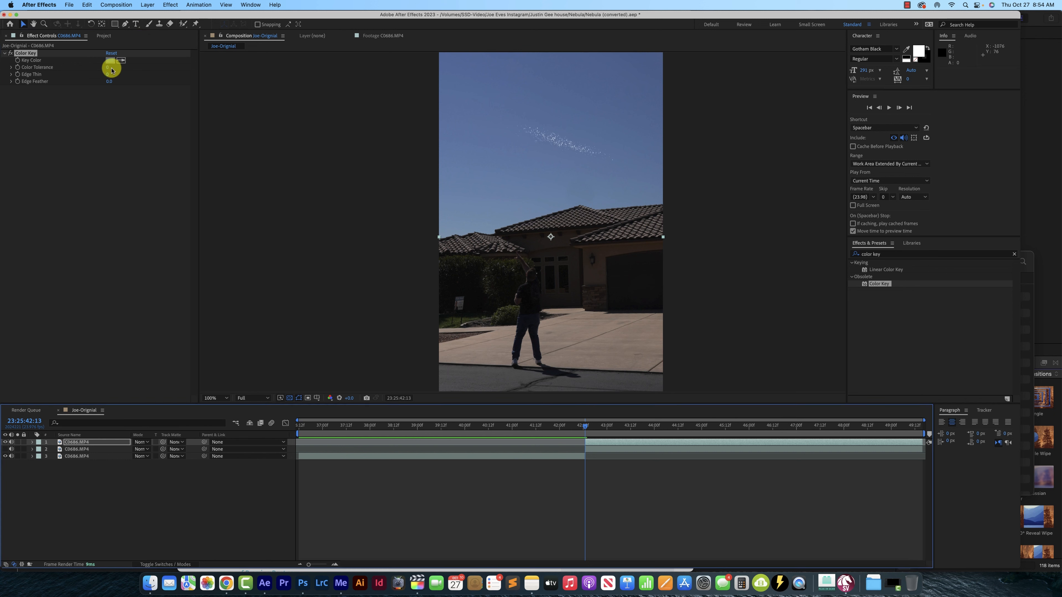
left_click_drag(107, 69, 126, 68)
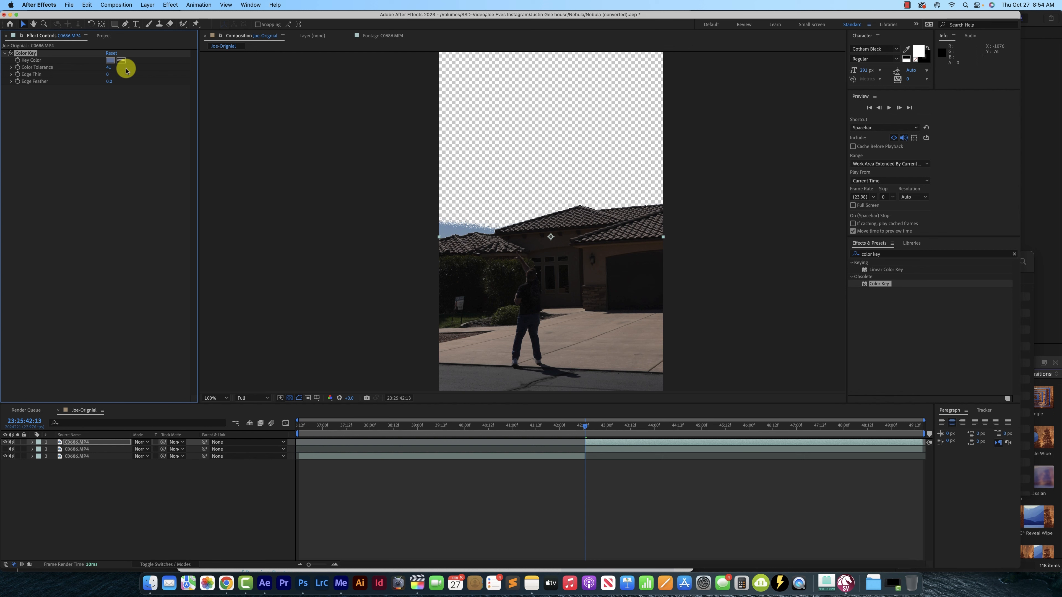
key("period")
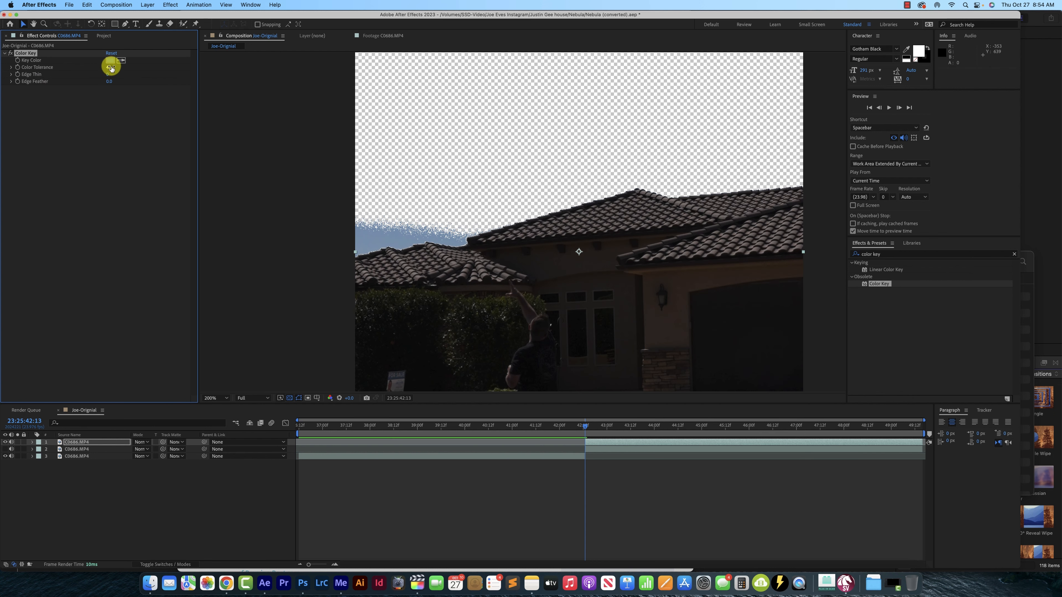
left_click_drag(108, 67, 110, 67)
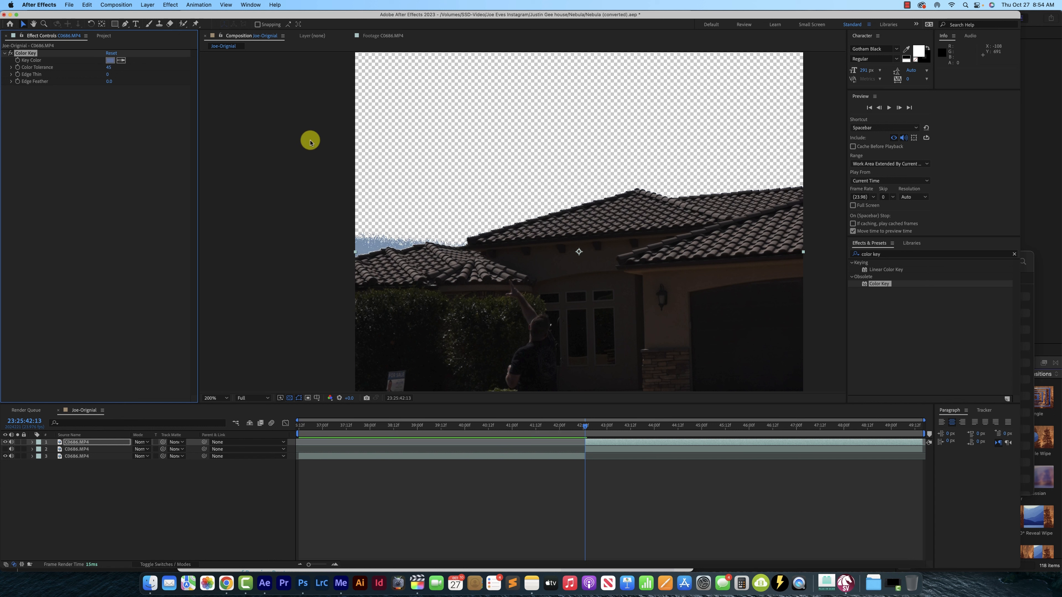
Start a Pen tool mask outside the frame's left edge and trace it along the ridge of the left-hand roof
left_click(125, 24)
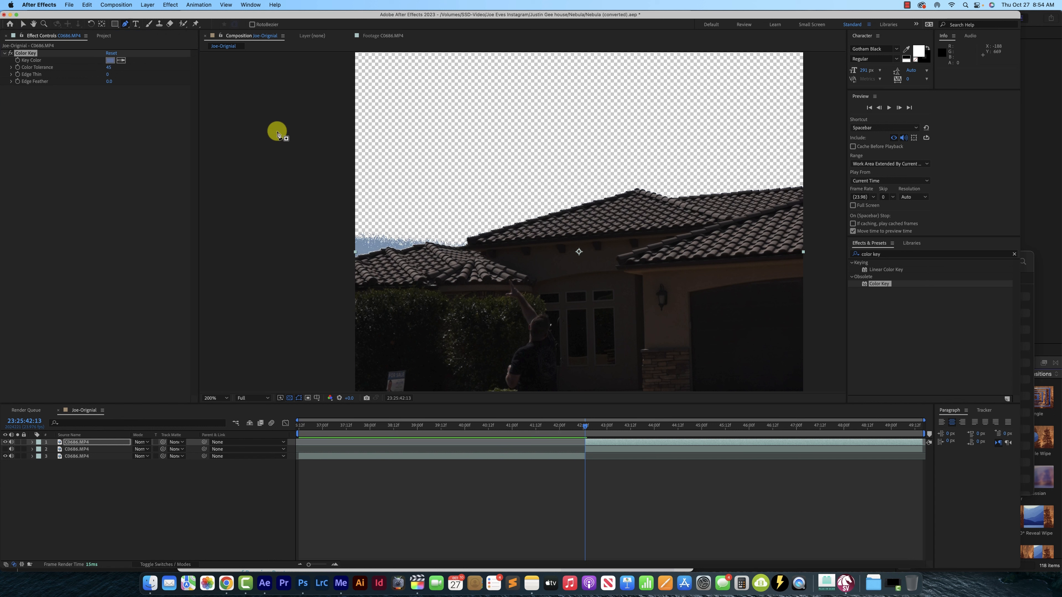
left_click(327, 258)
left_click(374, 253)
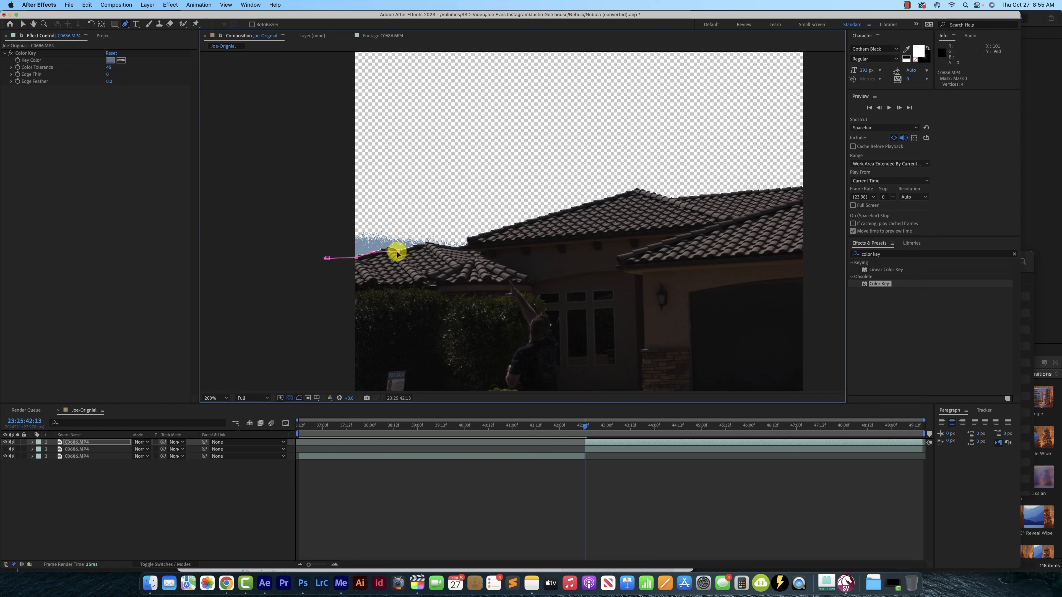
scroll(397, 255, "up", 2)
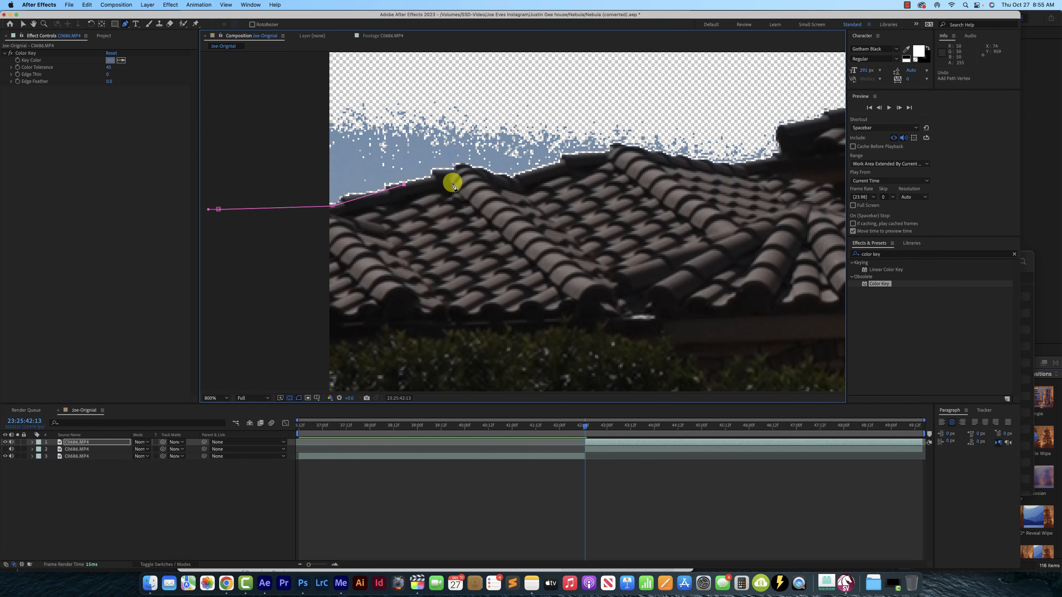
left_click(438, 168)
left_click(516, 171)
left_click(535, 172)
left_click(547, 166)
left_click(612, 152)
left_click(646, 147)
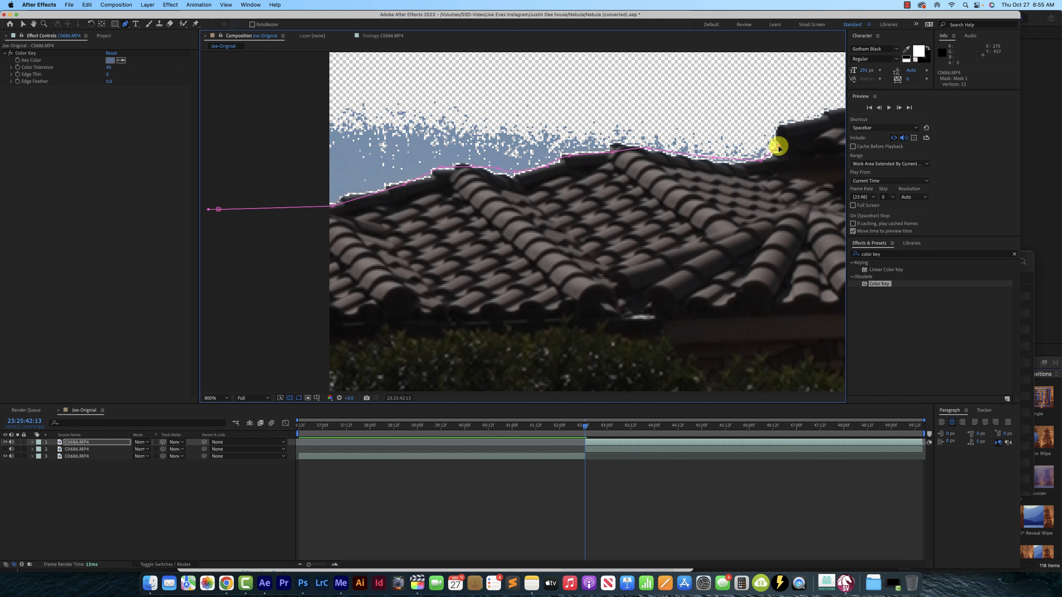
Continue the mask path up and along the main roof's ridge to just past the frame's right edge
left_click_drag(815, 114, 336, 152)
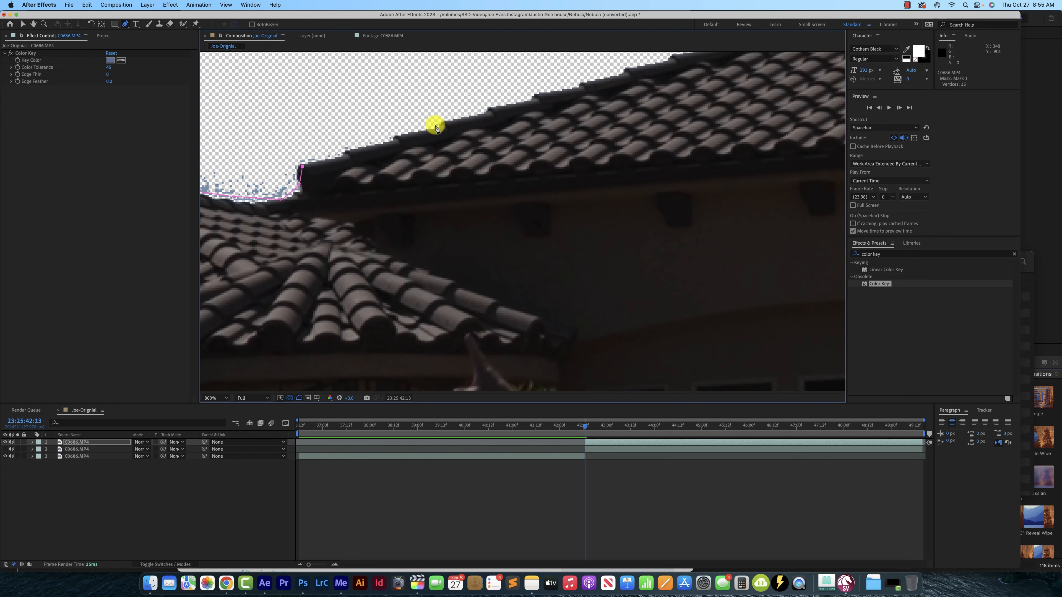
key("comma")
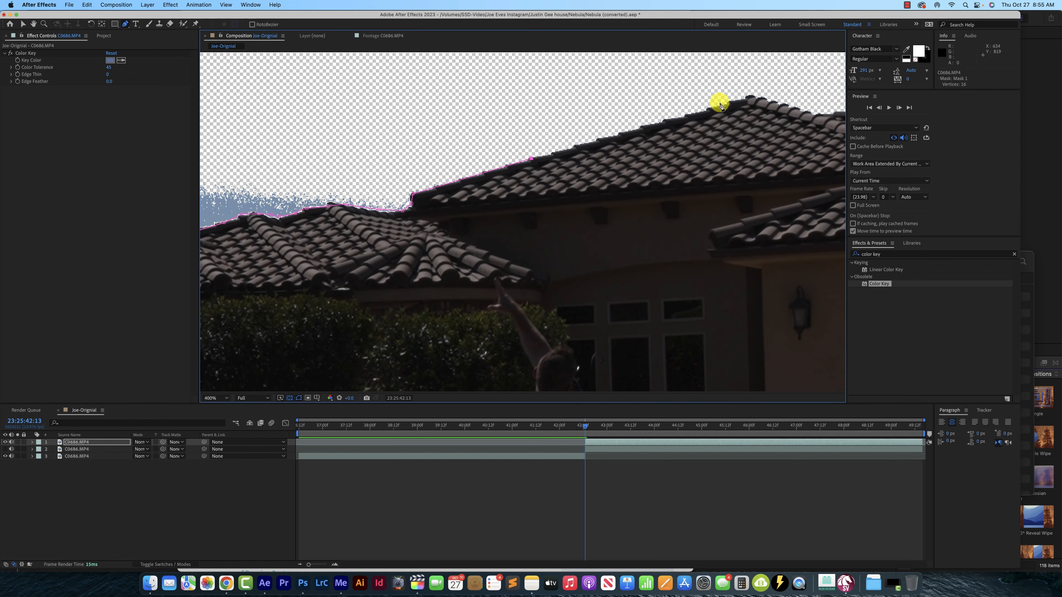
left_click(810, 114)
left_click_drag(811, 115, 543, 176)
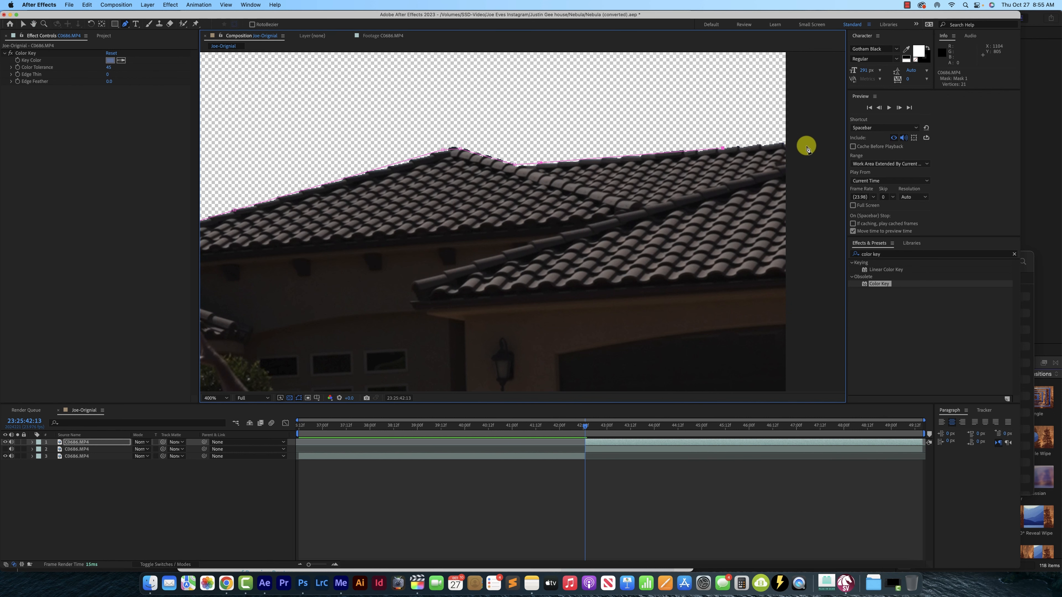
left_click_drag(818, 90, 803, 225)
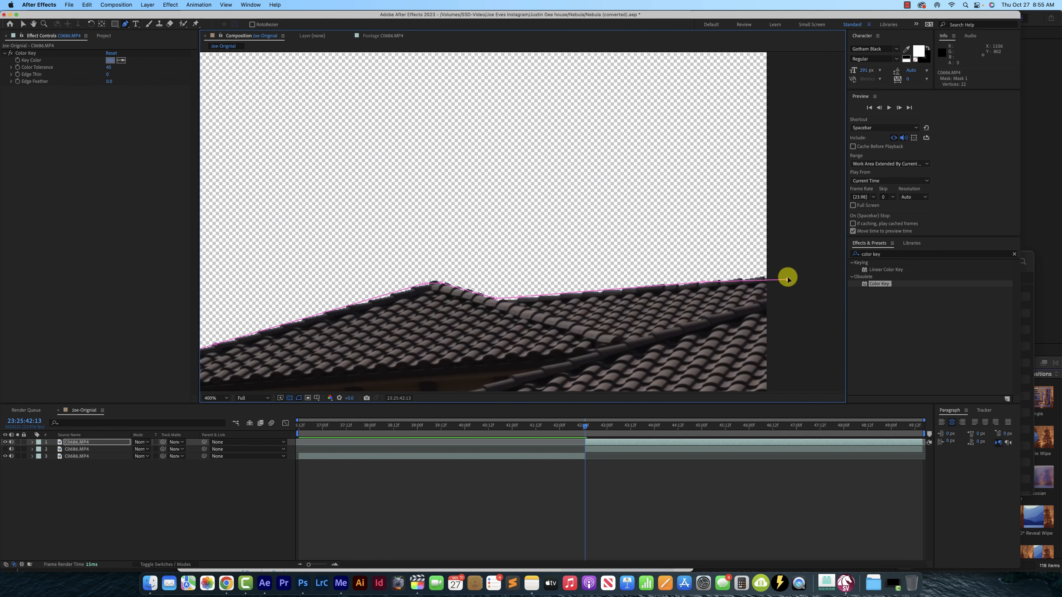
left_click_drag(788, 281, 788, 276)
Close the mask around the whole sky with corner points outside the frame's upper corners
key("period")
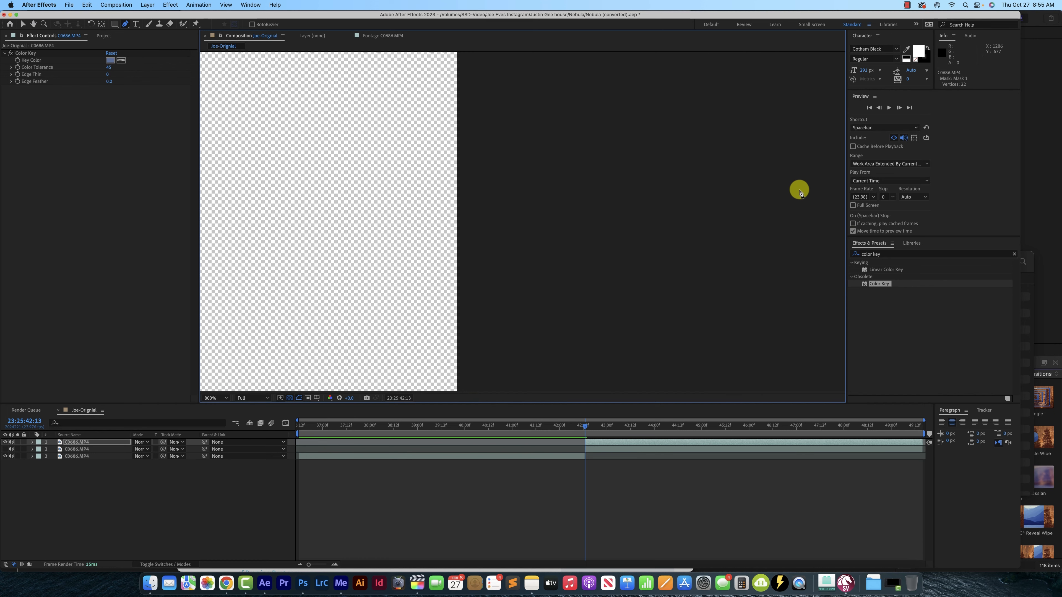
key("h")
left_click_drag(504, 106, 751, 148)
key("comma")
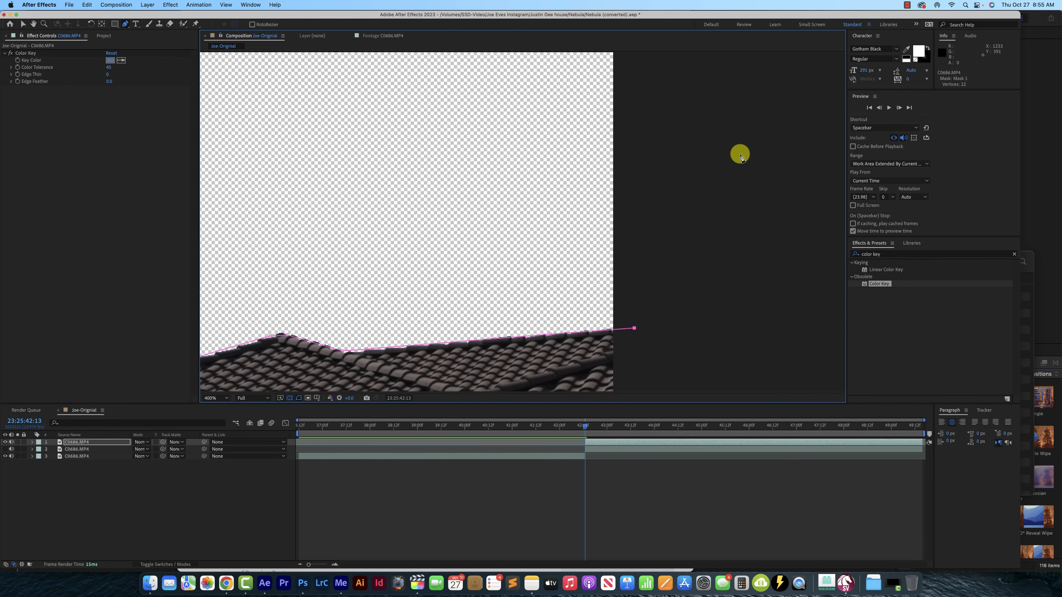
key("space")
left_click_drag(664, 136, 758, 175)
key("comma")
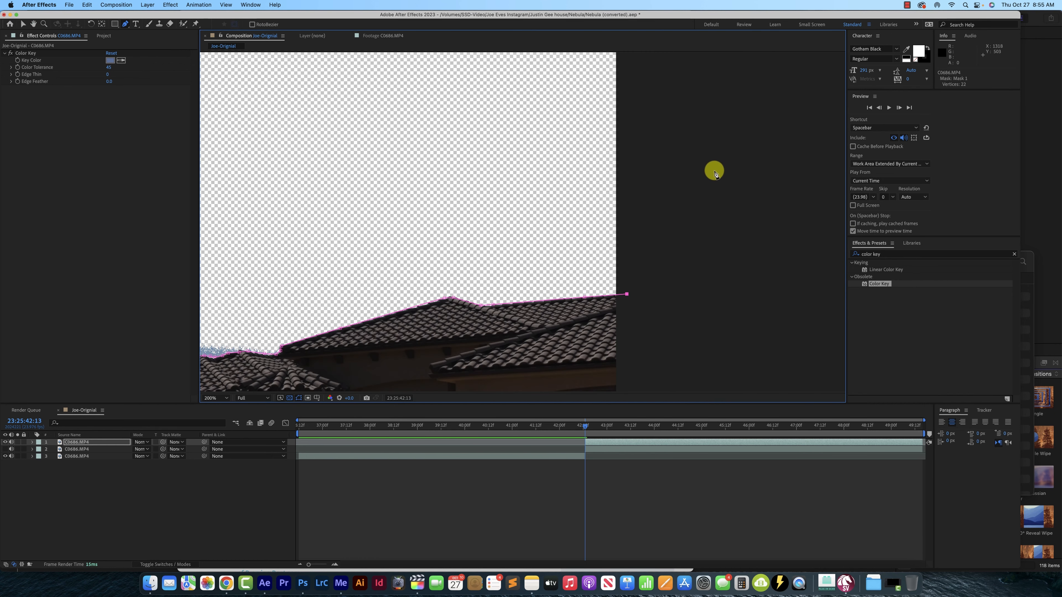
key("space")
left_click_drag(669, 141, 744, 201)
key("comma")
left_click(627, 99)
left_click(345, 94)
left_click(370, 324)
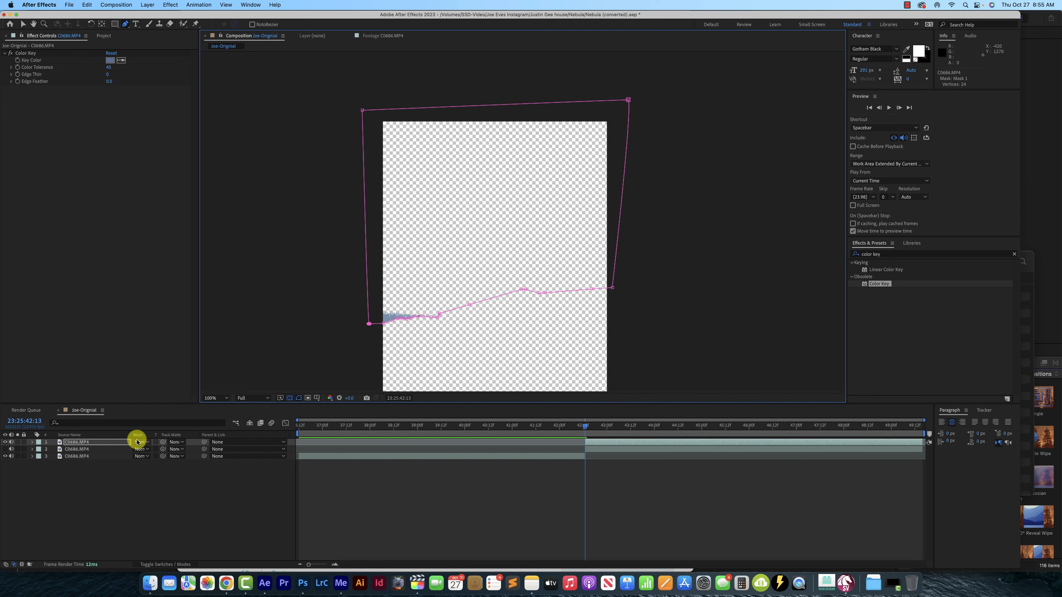
Reveal the top layer's mask properties and invert Mask 1
key("m")
key("m")
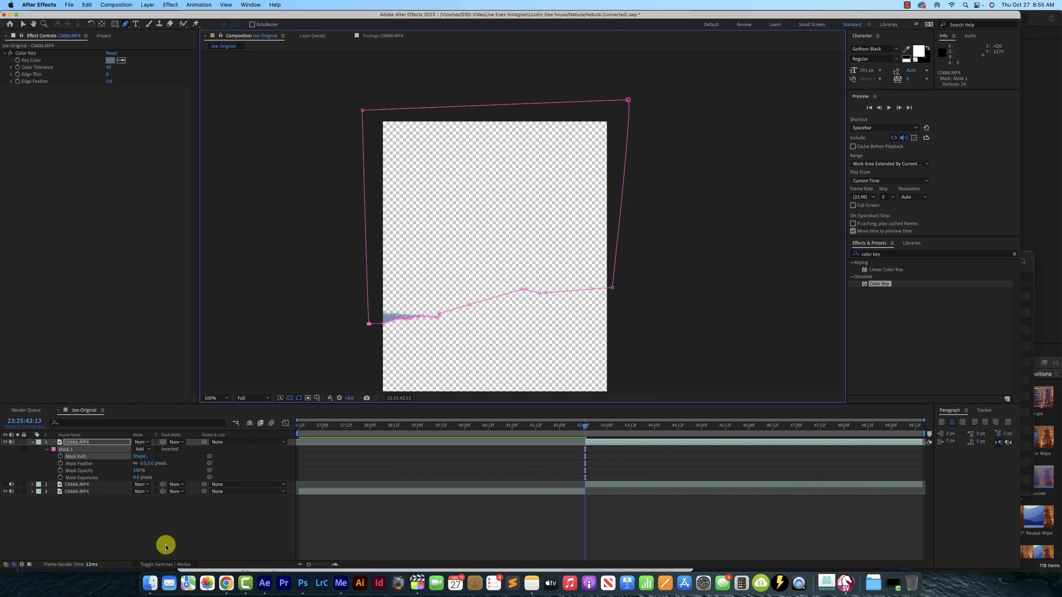
left_click(158, 449)
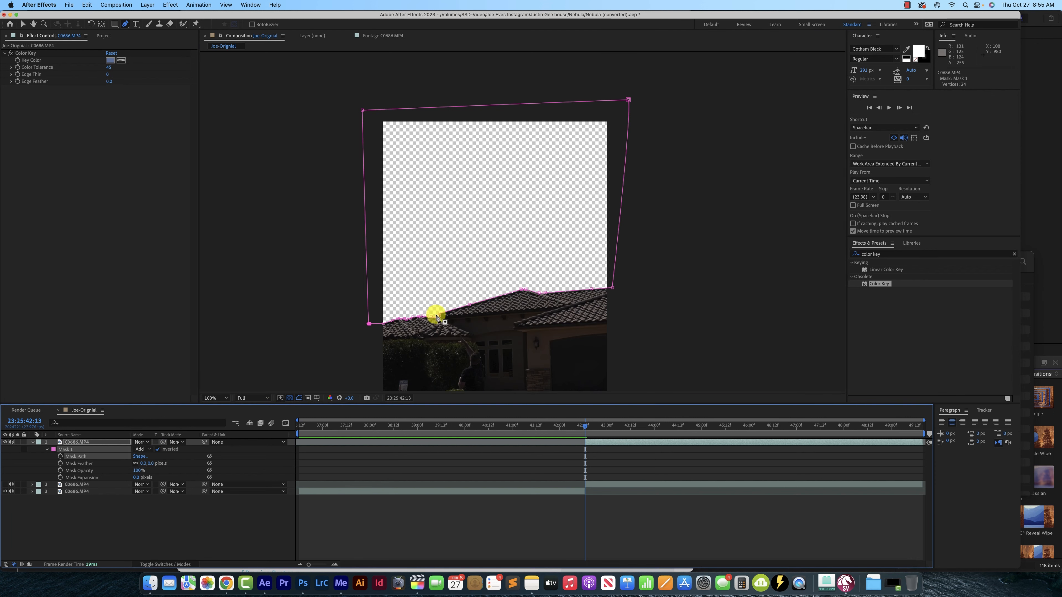
Play back the composition from shortly before the split to check the keyed-out sky
scroll(501, 304, "down", 2)
left_click(23, 24)
scroll(534, 290, "up", 3)
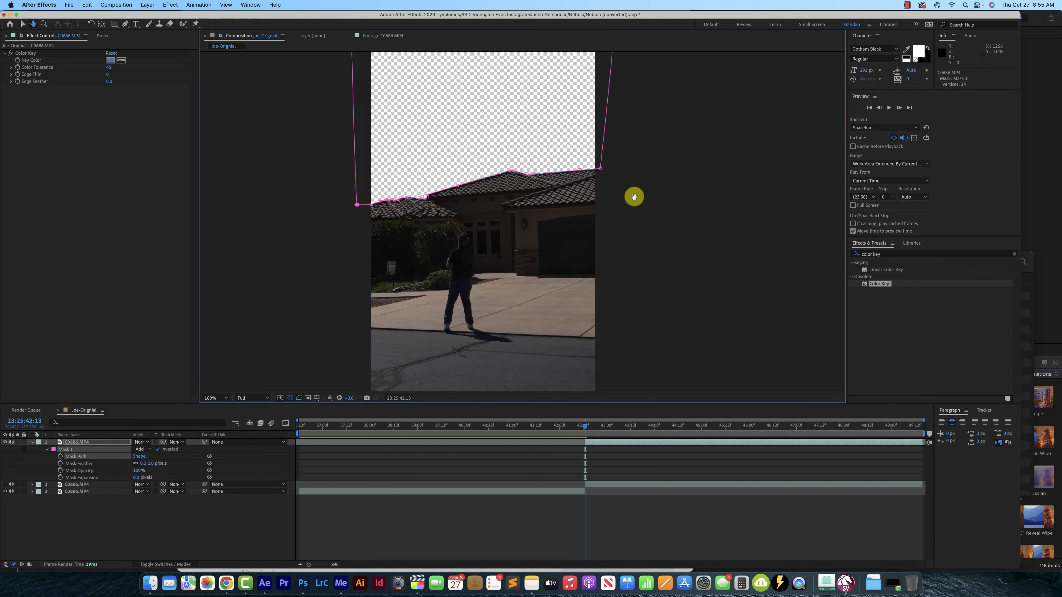
left_click(534, 426)
key("space")
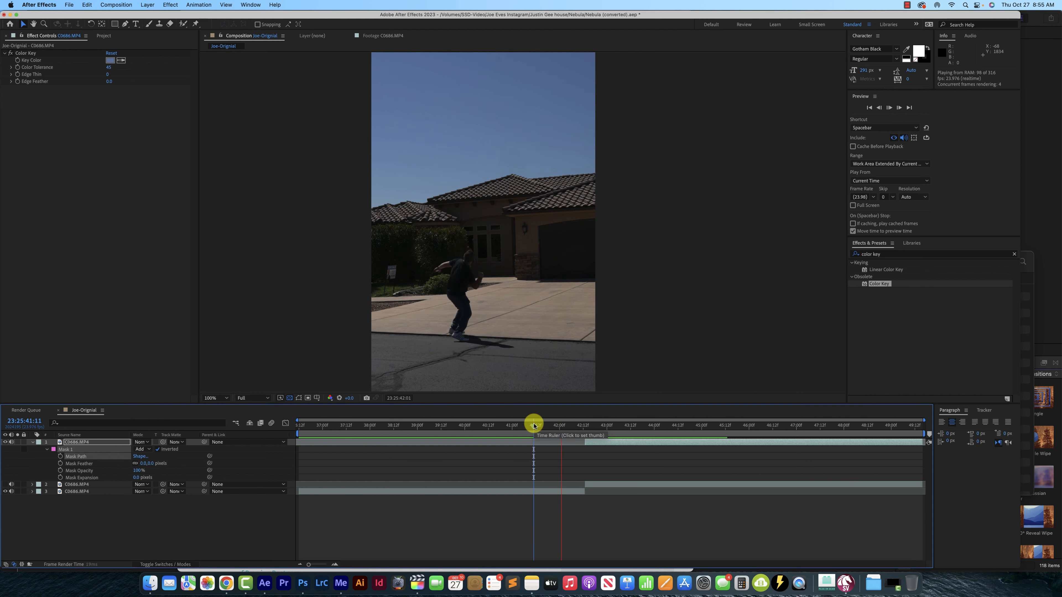
Increase the Mask Feather of Mask 1 slightly to soften the roofline edge
left_click(36, 449)
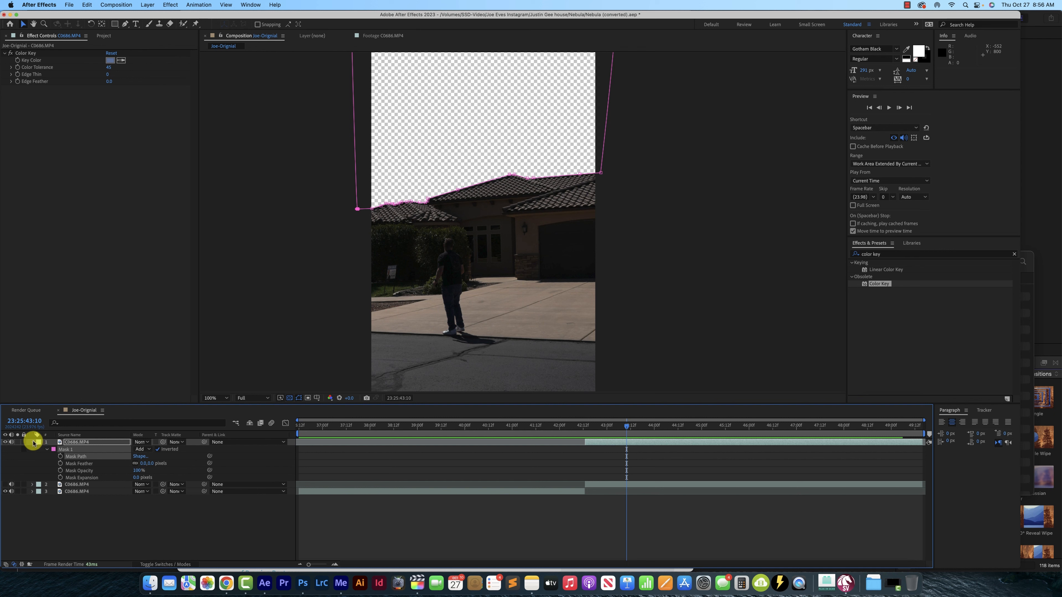
left_click(155, 466)
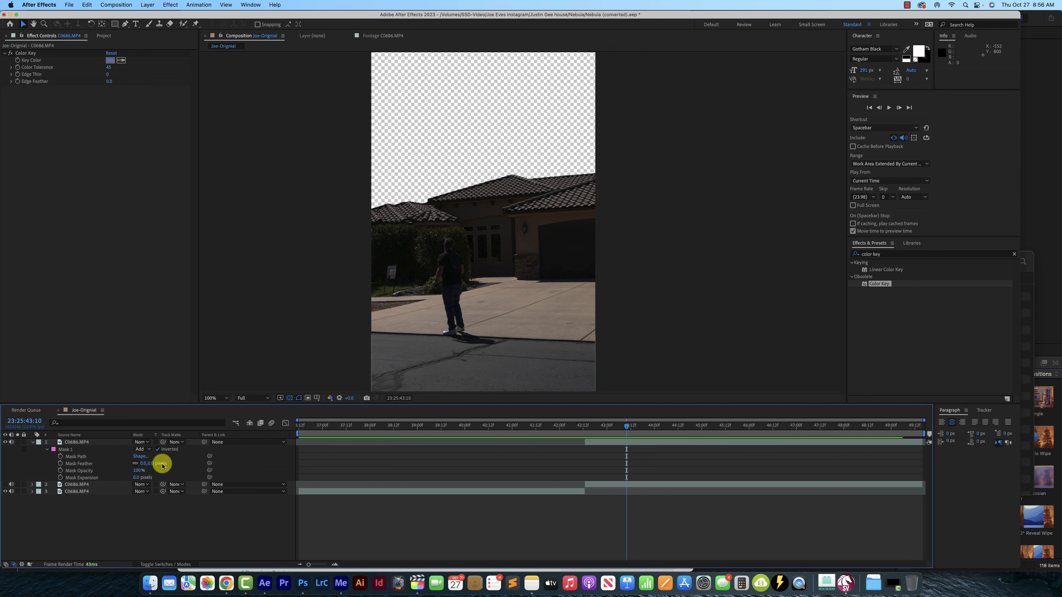
mouse_move(158, 467)
left_mouse_down()
mouse_move(147, 463)
mouse_move(167, 464)
left_mouse_up()
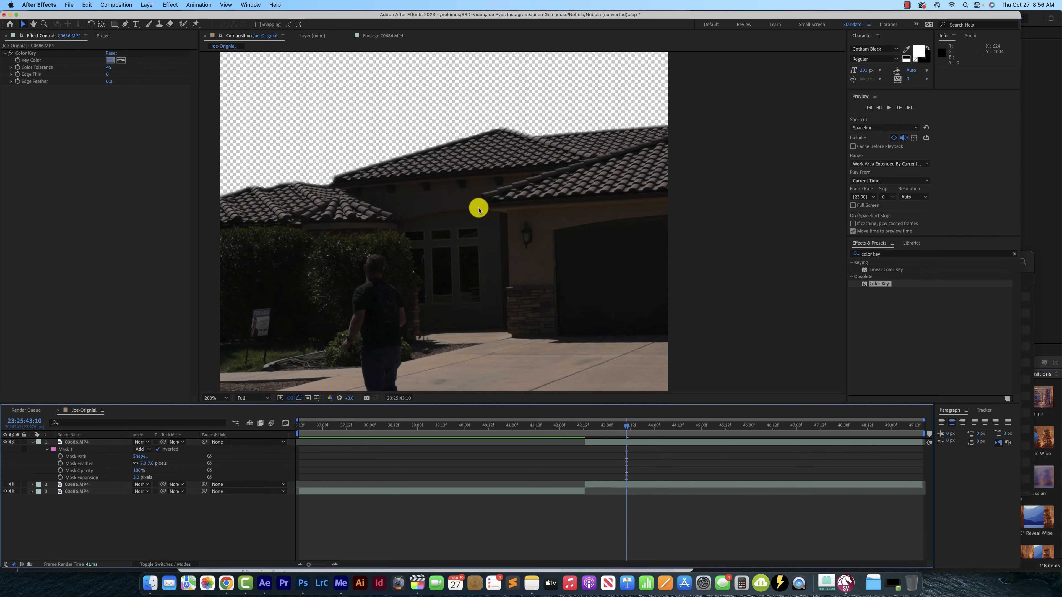
scroll(476, 208, "down", 2)
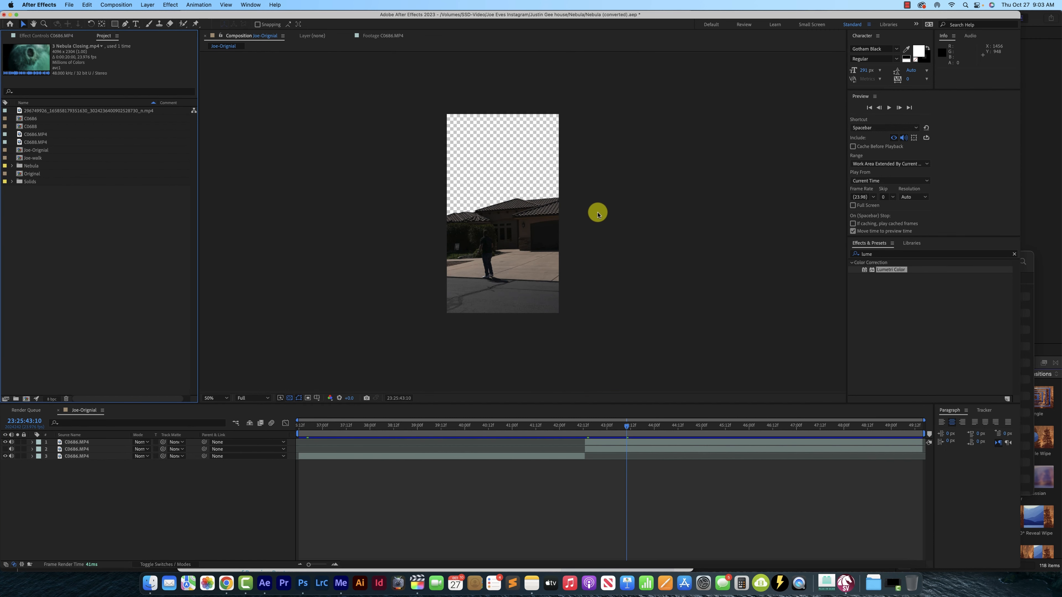
Place 3 Nebula Closing.mp4 from the Nebula folder directly below the keyed top layer, starting at the split point
left_click(12, 166)
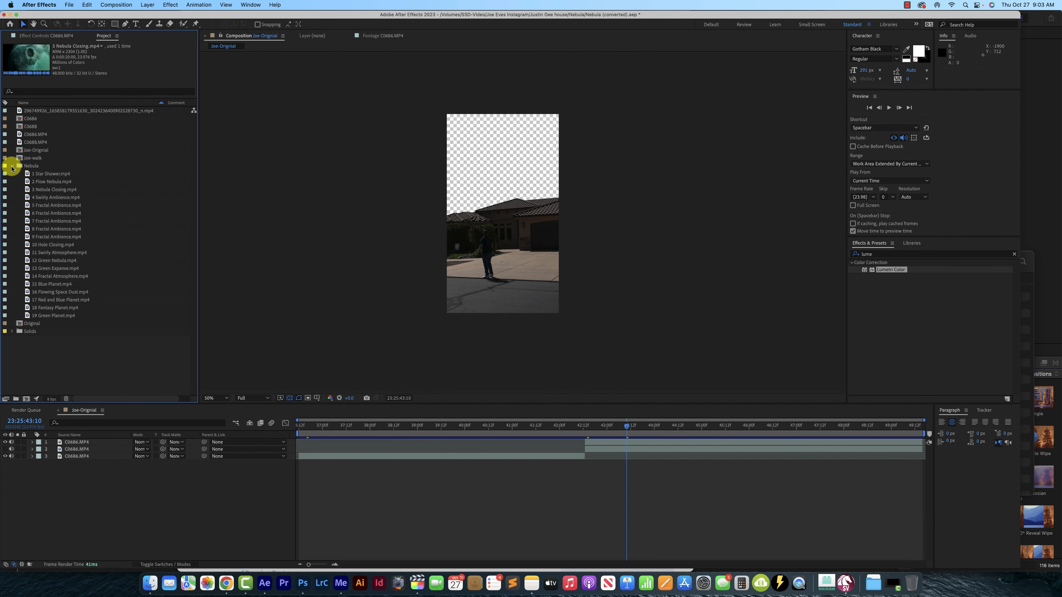
left_click(62, 173)
left_click(57, 182)
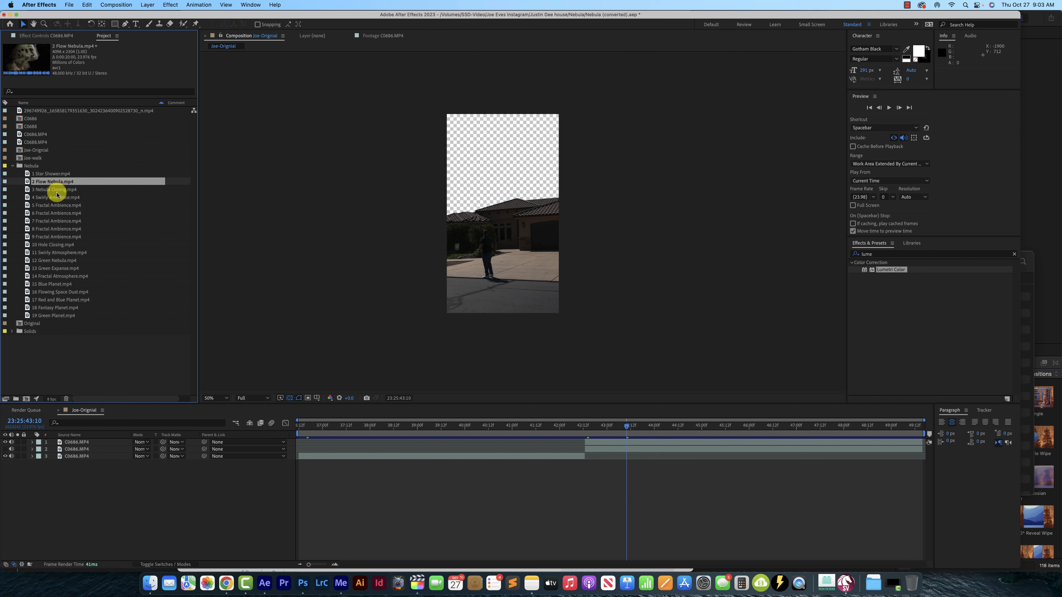
left_click(57, 190)
left_click_drag(58, 194, 611, 427)
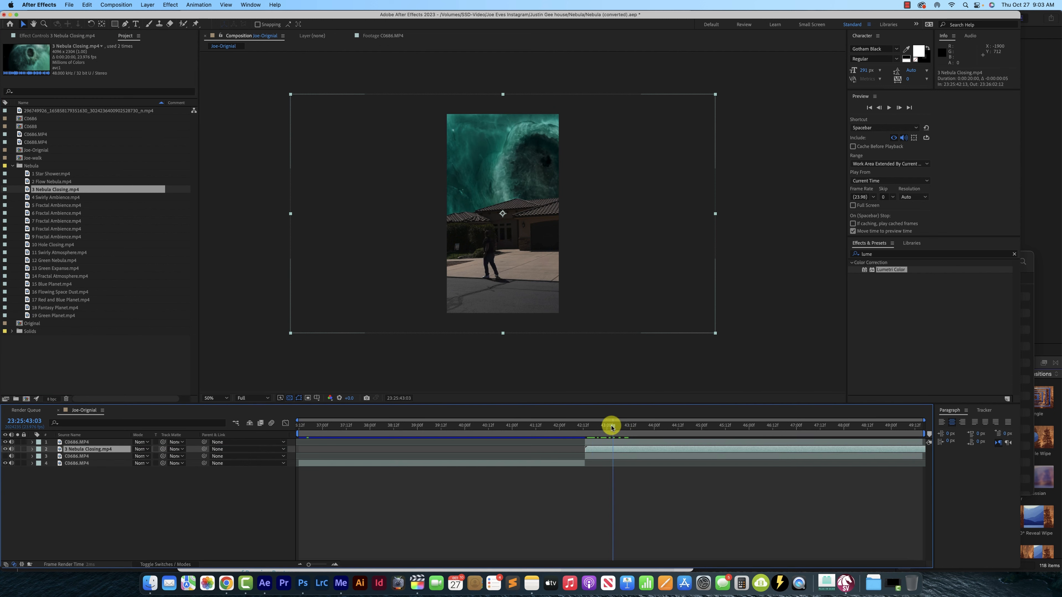
Rotate the 3 Nebula Closing.mp4 layer counterclockwise so it tilts, and set its scale to 54%
key("r")
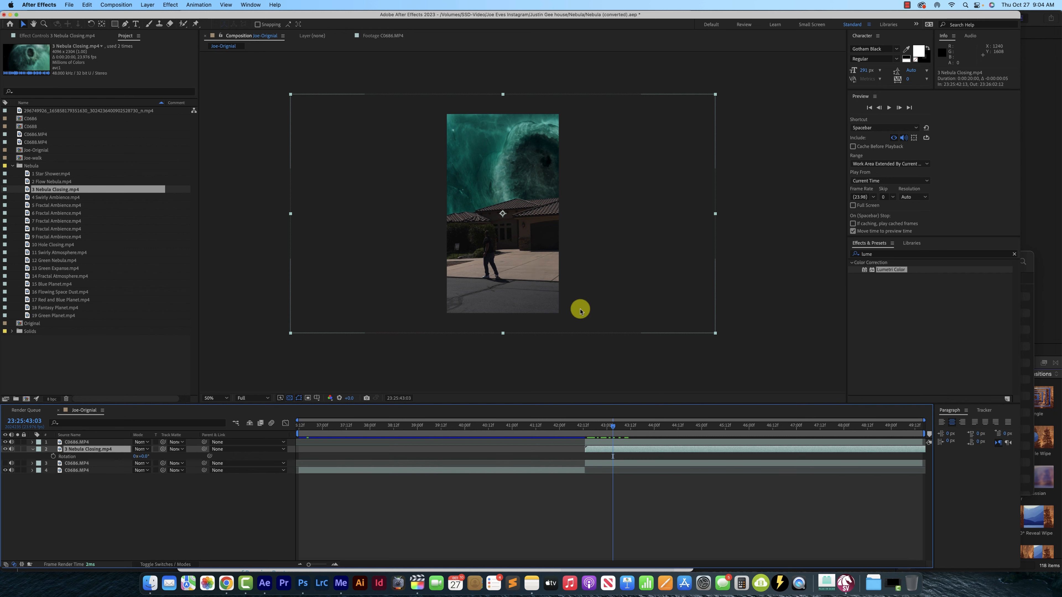
key("comma")
left_click_drag(142, 456, 141, 458)
key("s")
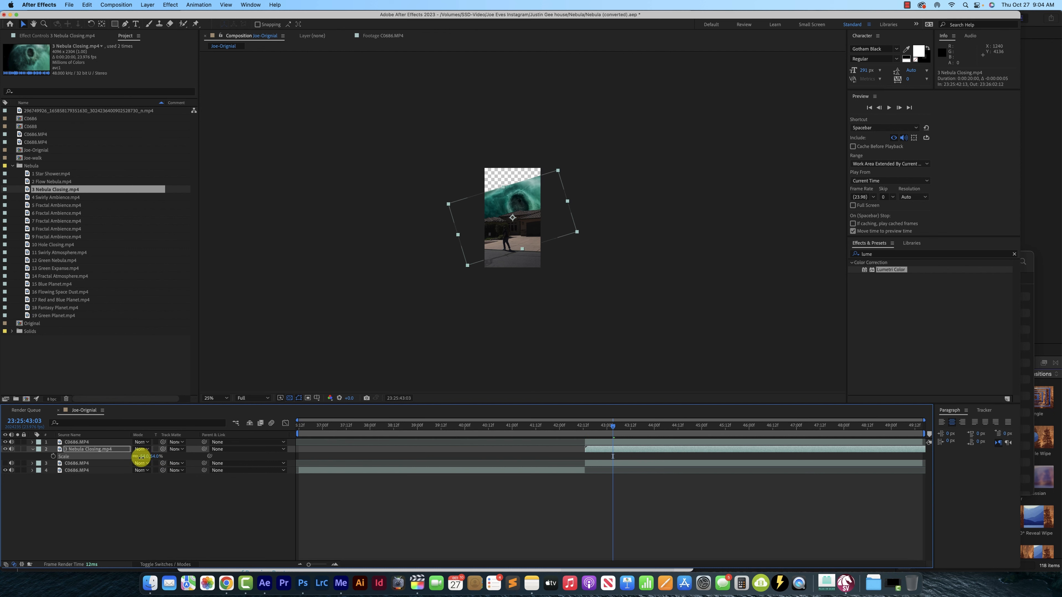
Move the tilted nebula layer up so it fills the whole sky area above the house
scroll(522, 227, "up", 2)
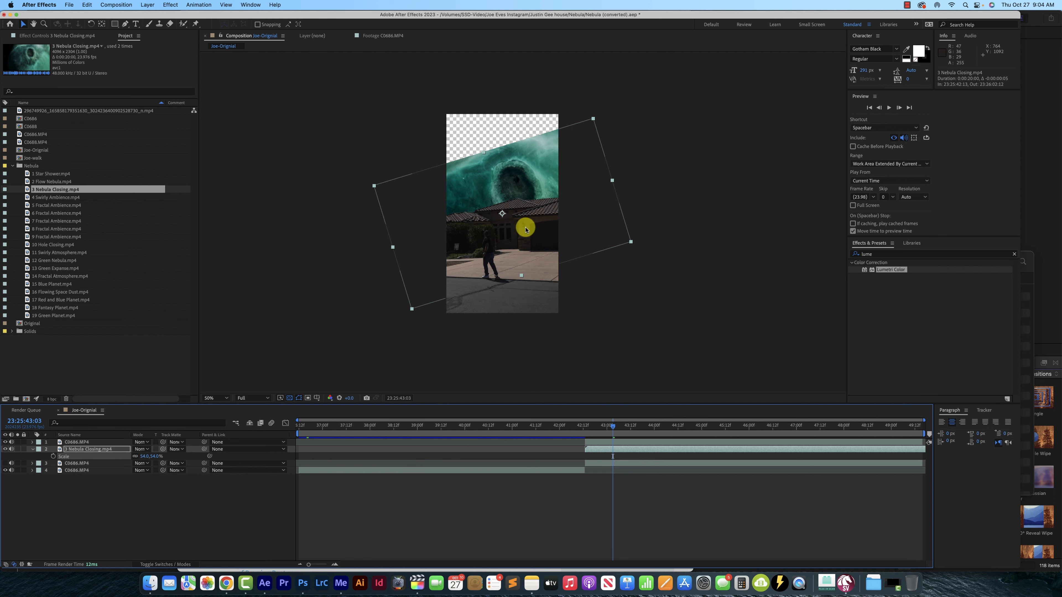
scroll(525, 229, "up", 1)
scroll(542, 236, "down", 1)
left_click_drag(541, 233, 526, 180)
scroll(539, 182, "up", 1)
scroll(537, 168, "down", 1)
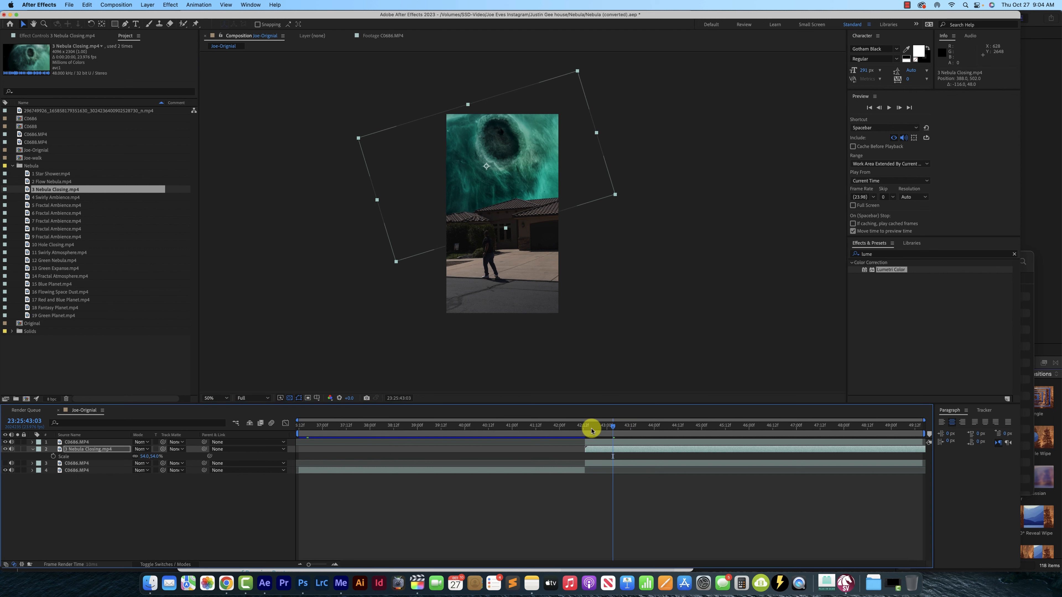
Play back the composition from shortly before the split to check the repositioned nebula sky
left_click_drag(609, 428, 539, 433)
key("space")
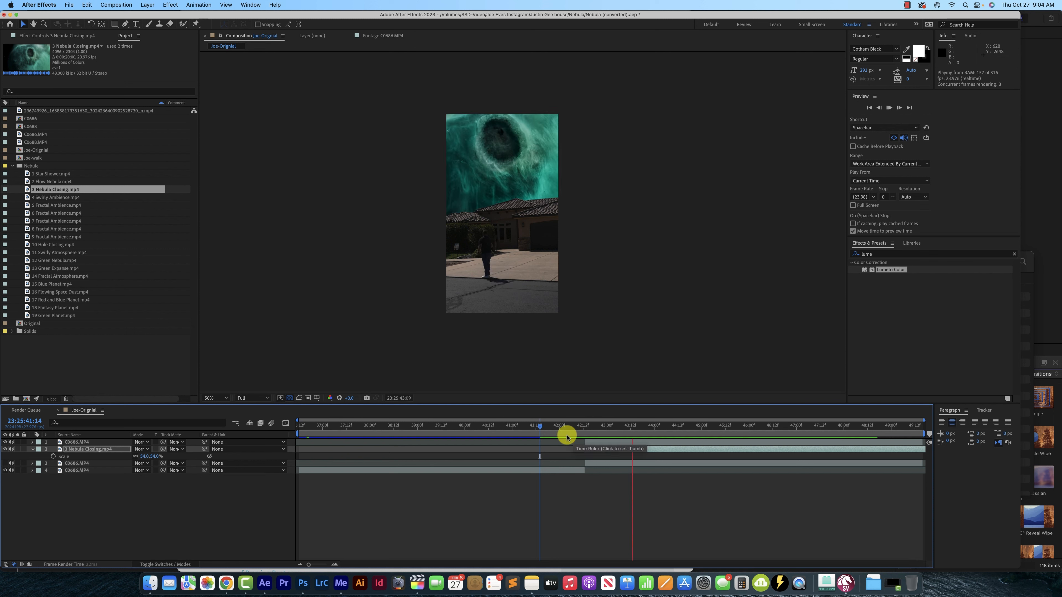
key("space")
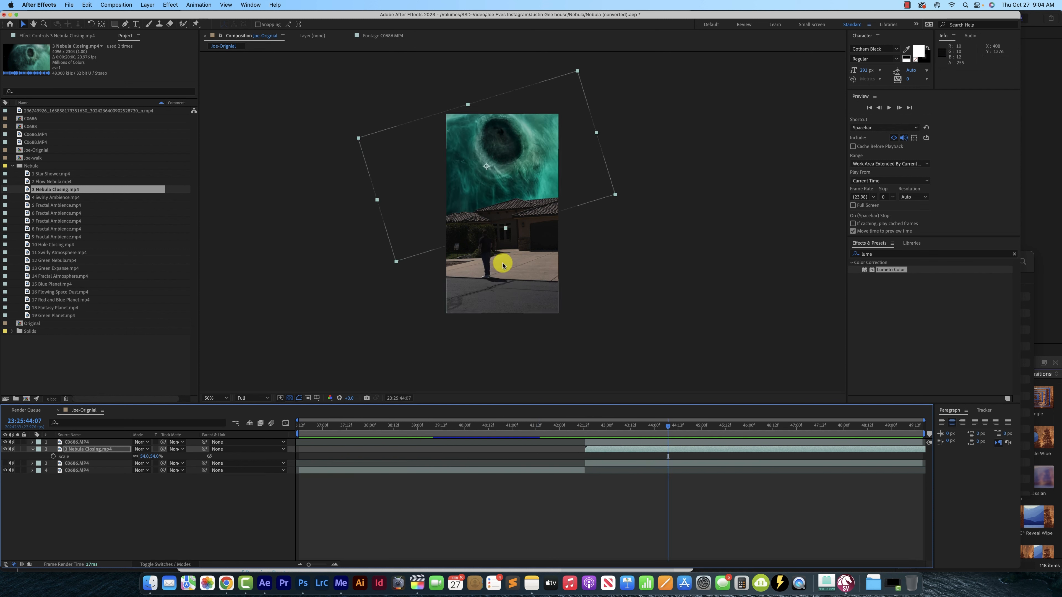
Add 4 Swirly Ambience.mp4 directly above the 3 Nebula Closing.mp4 layer from the split point, with blending mode Screen
left_click(50, 197)
left_click(52, 205)
left_click(59, 199)
left_click_drag(61, 203, 600, 452)
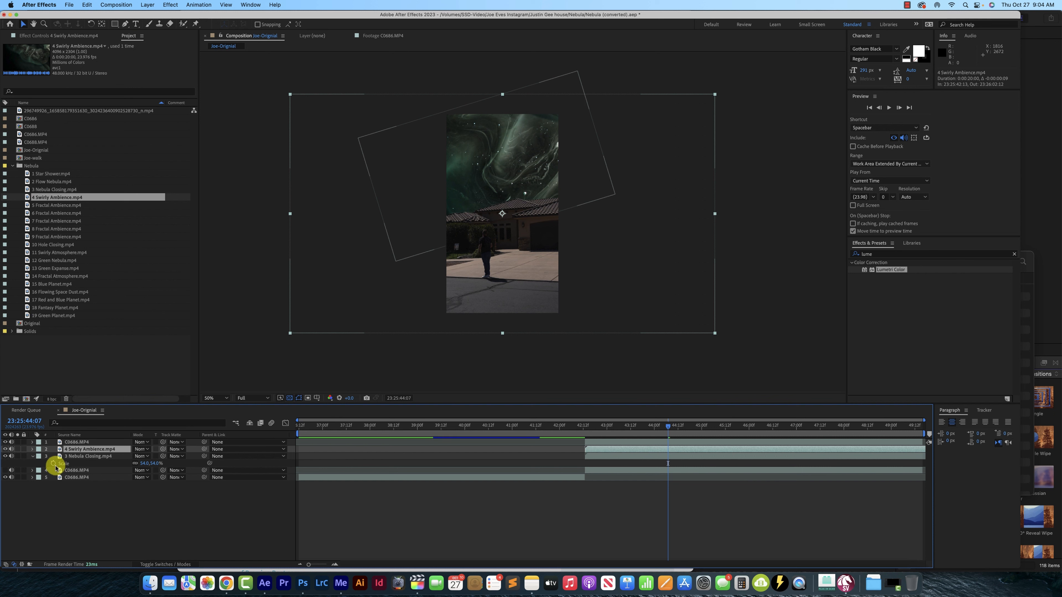
left_click(142, 449)
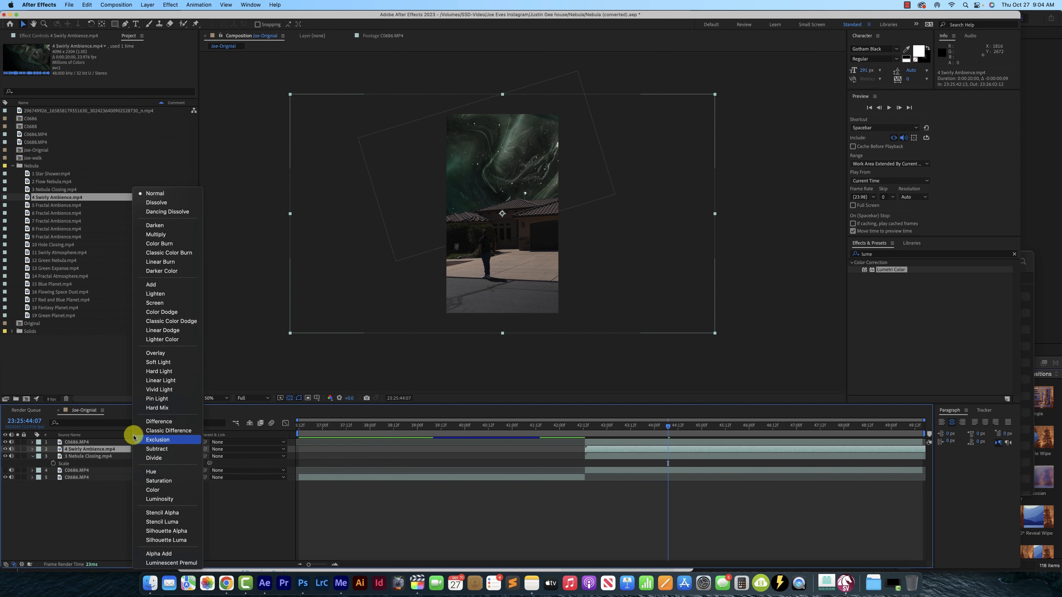
left_click(167, 302)
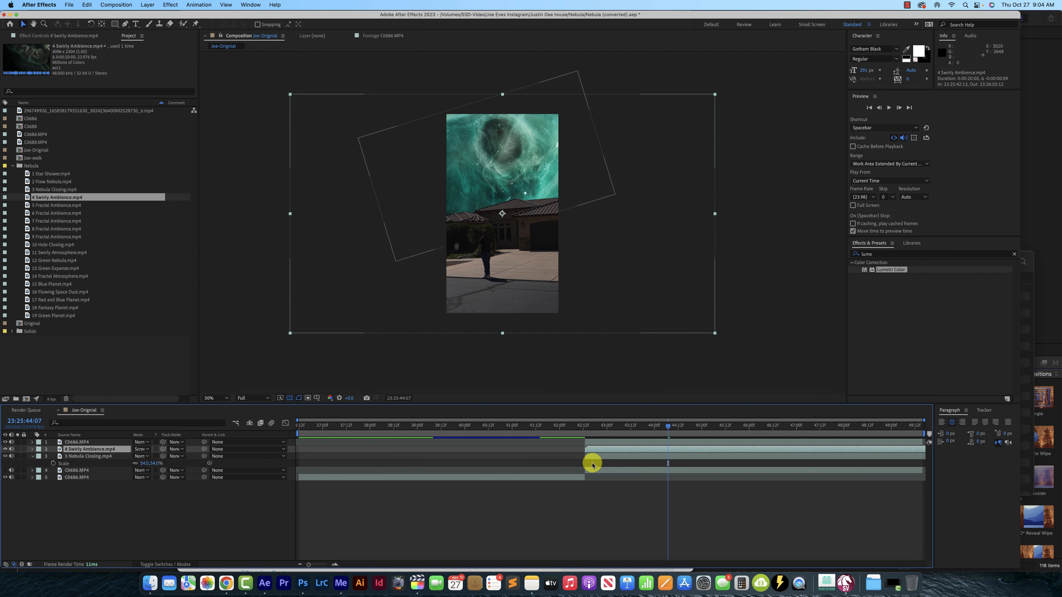
Play back the composition from just before the split to check the two blended nebula clips
left_click(576, 433)
key("space")
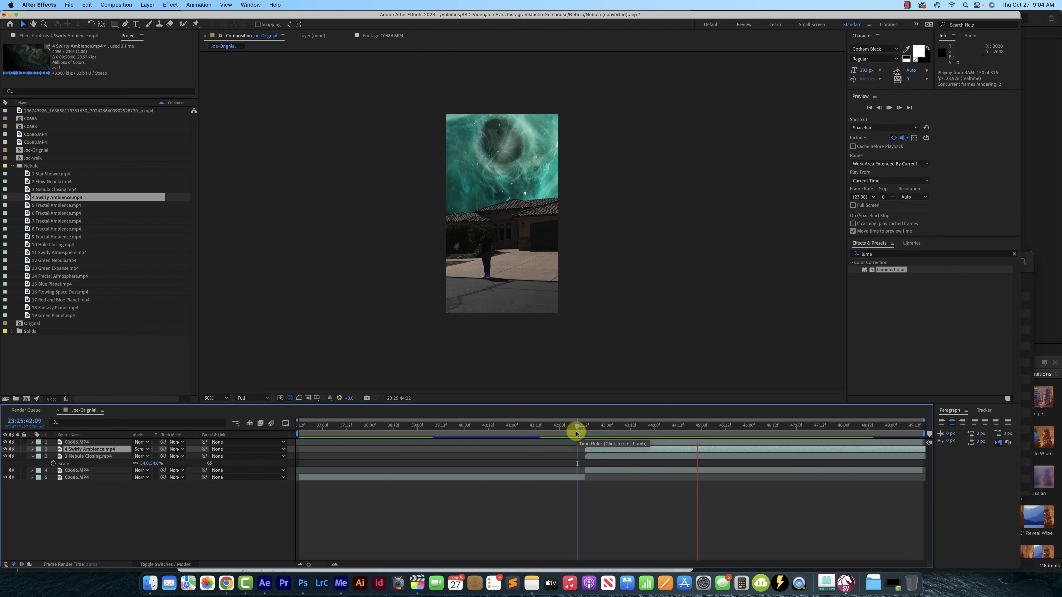
key("space")
Add 11 Swirly Atmosphere.mp4 directly above 4 Swirly Ambience.mp4 from the split point, set it to Screen, and preview the blend
left_click(62, 253)
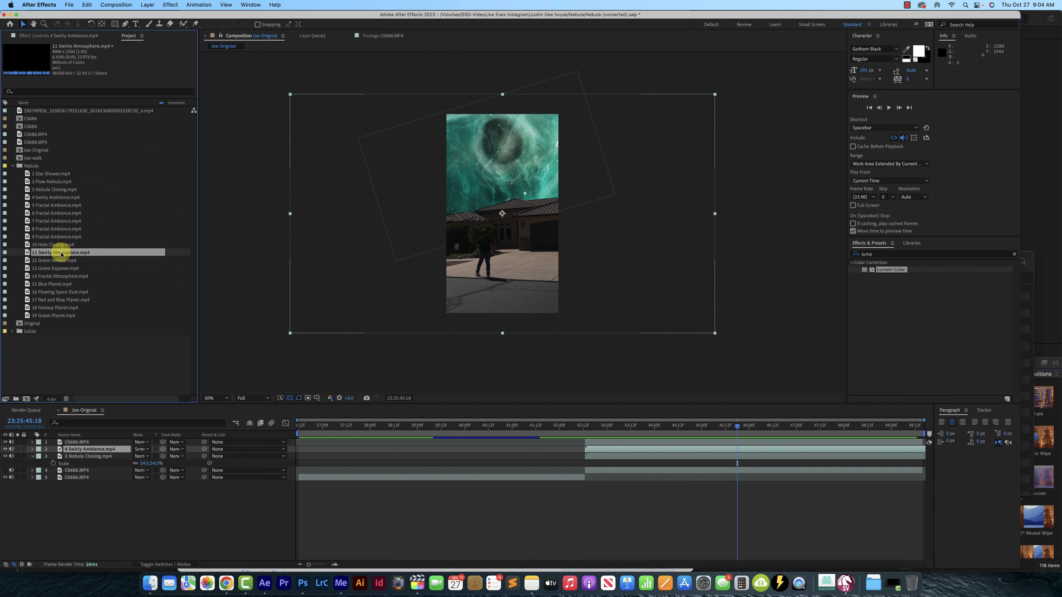
left_click_drag(61, 252, 630, 453)
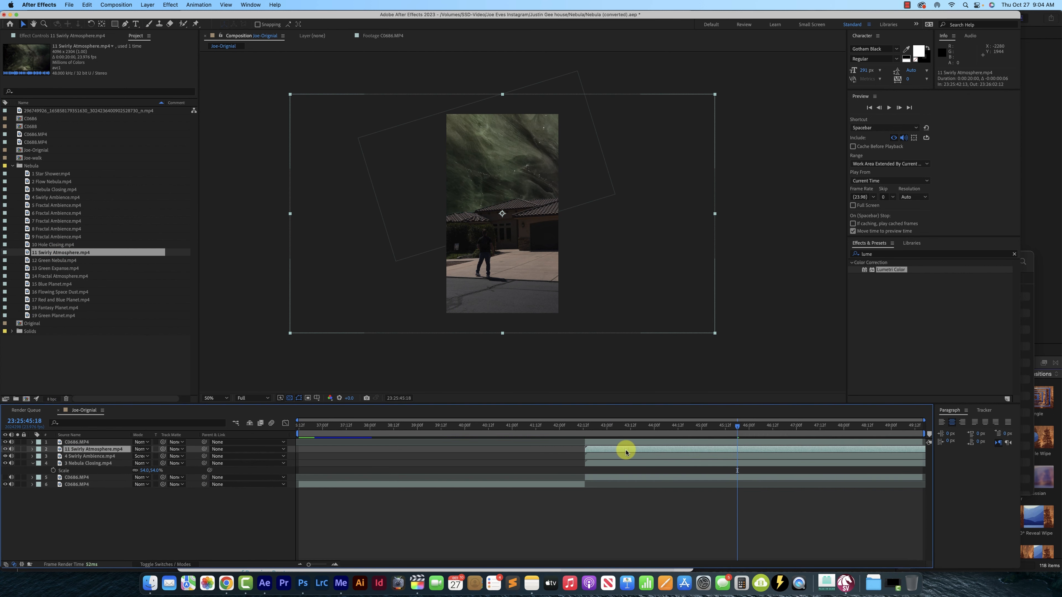
left_click(146, 449)
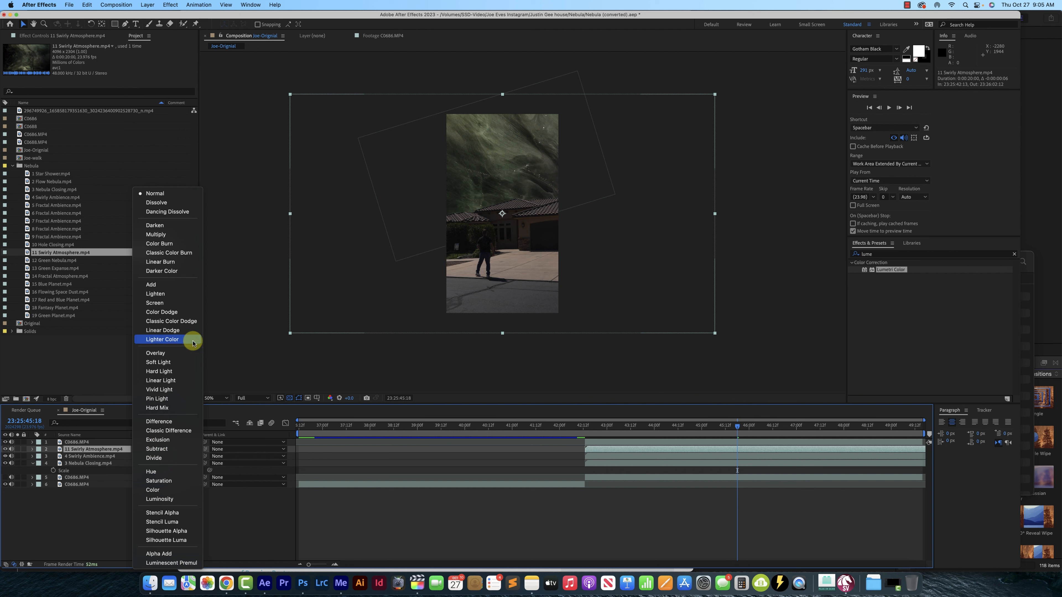
left_click(166, 303)
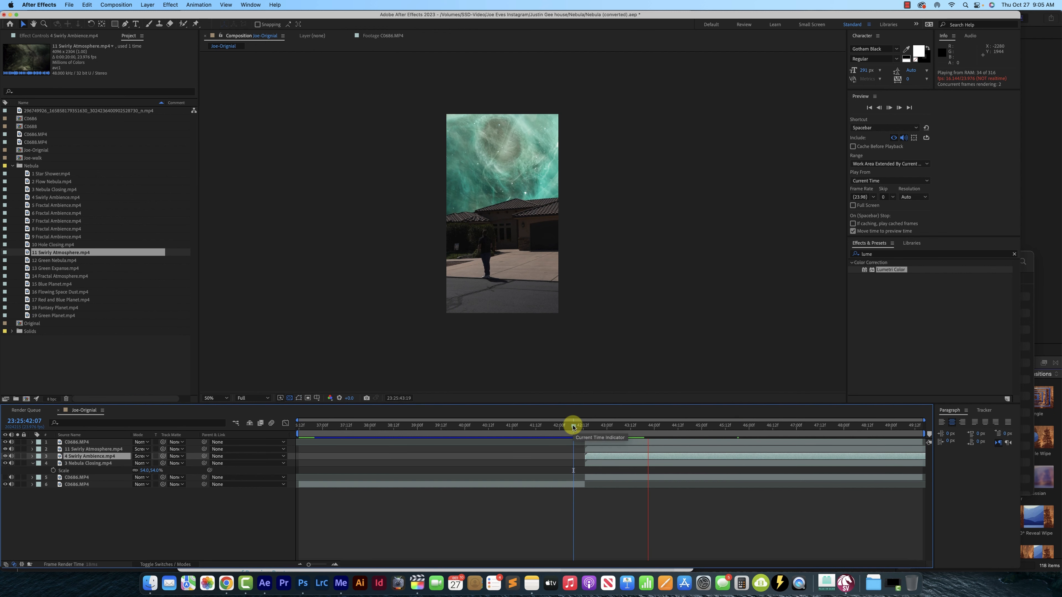
key("space")
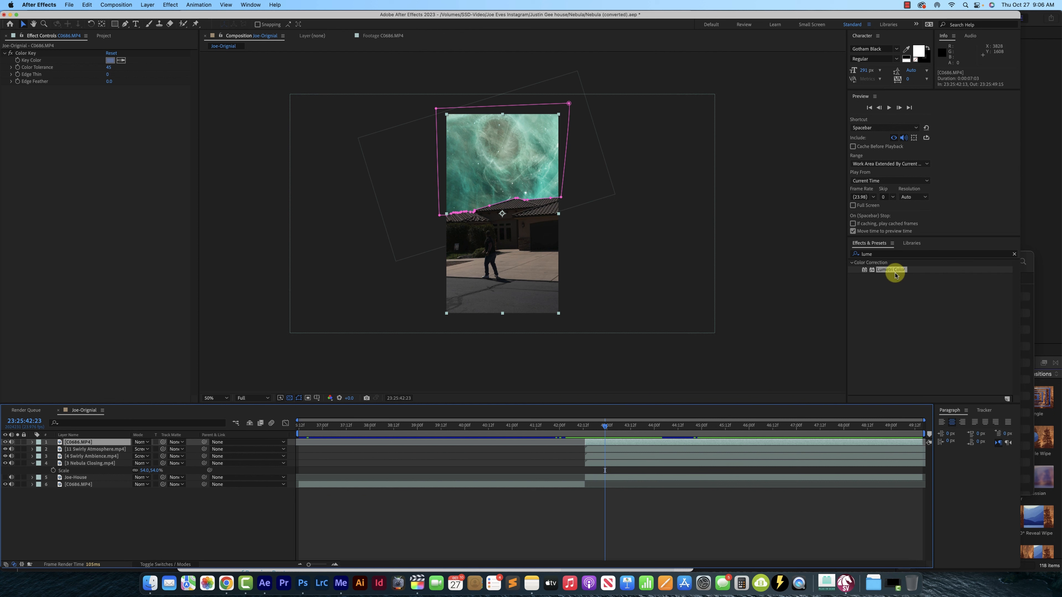
Apply the Lumetri Color effect to the masked, keyed house layer at the top of the stack
left_click_drag(893, 270, 656, 377)
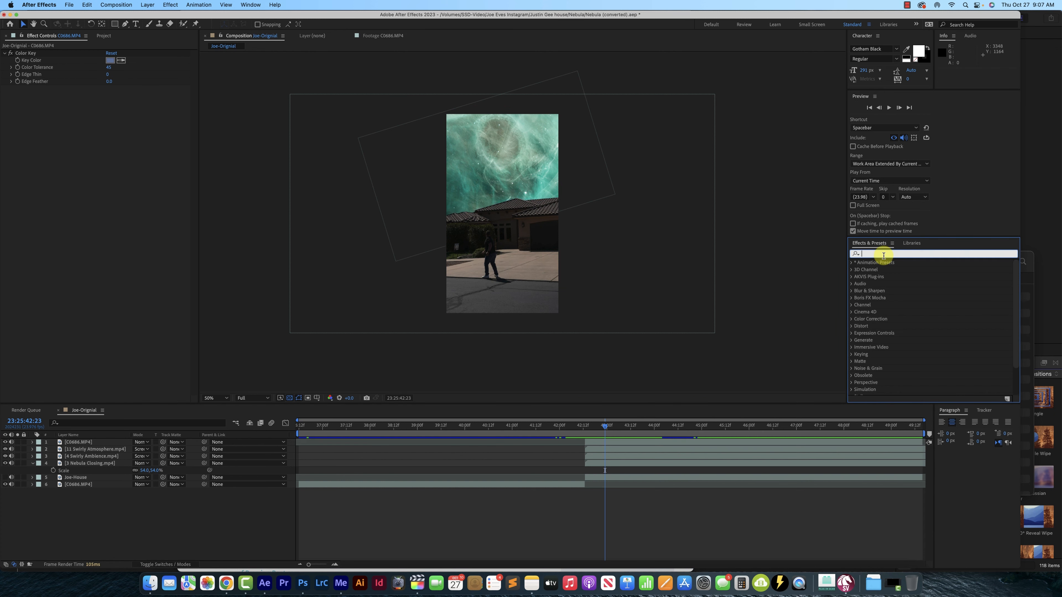
type("lune")
key("BackSpace")
key("BackSpace")
type("me")
left_click_drag(899, 272, 599, 443)
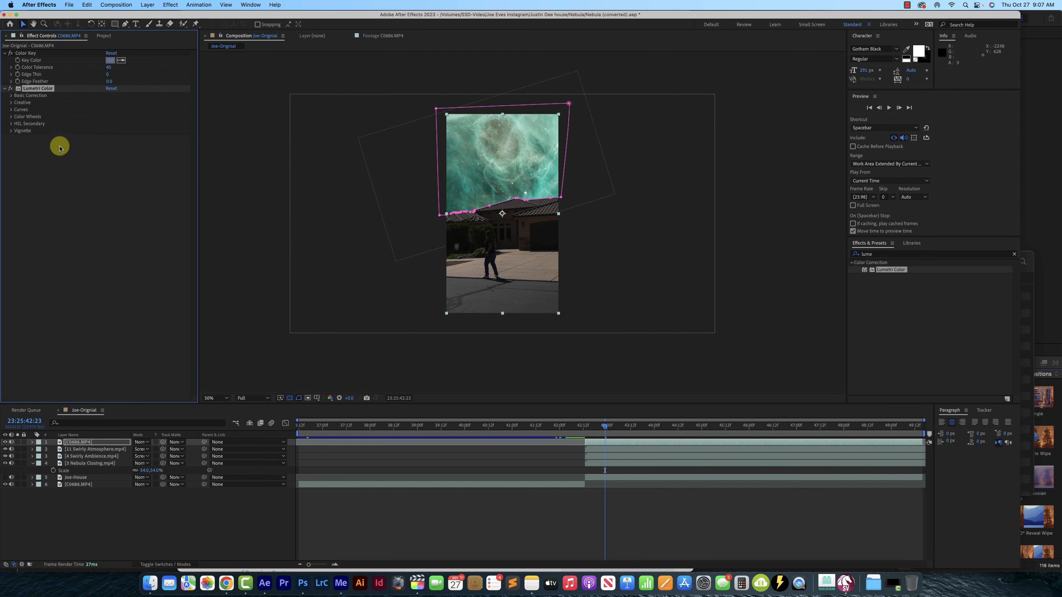
In the house layer's Basic Correction, set Exposure 3.6, Contrast -70, Highlights -59, Shadows -18, Whites -34 and Blacks -2
left_click(12, 95)
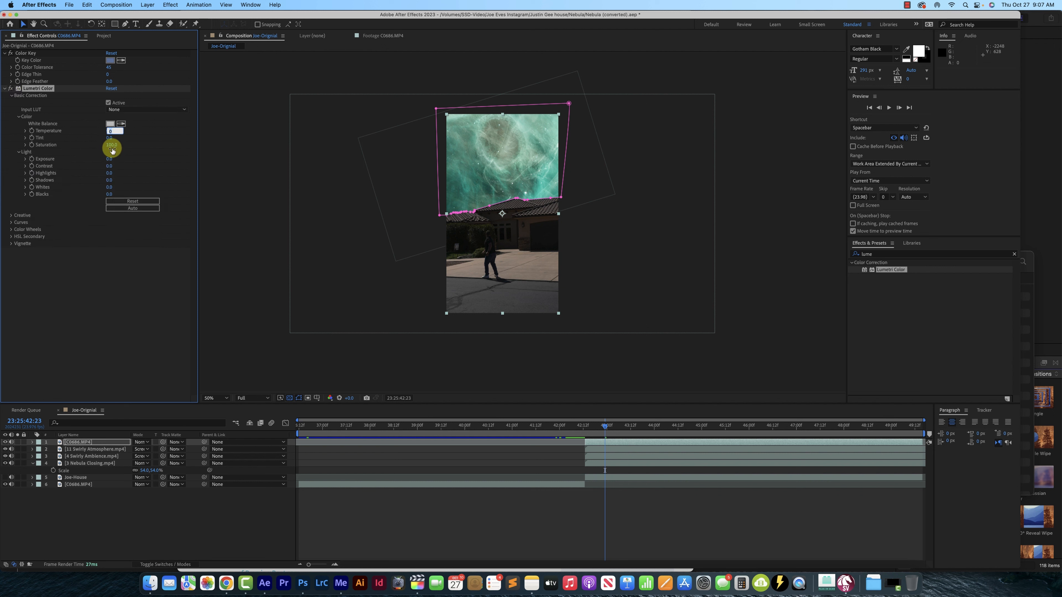
left_click_drag(110, 159, 124, 158)
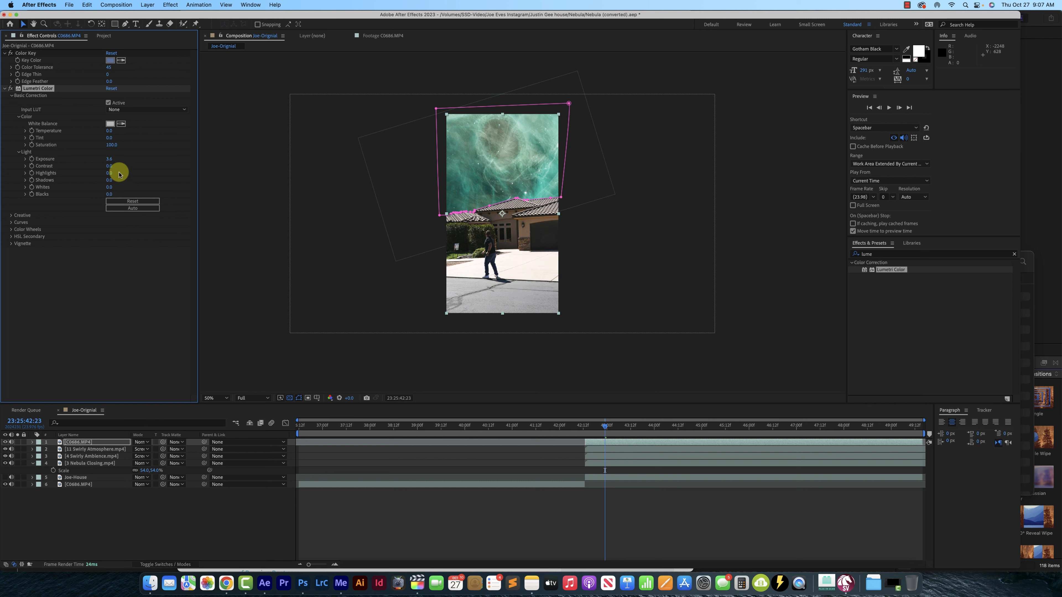
left_click_drag(143, 167, 111, 166)
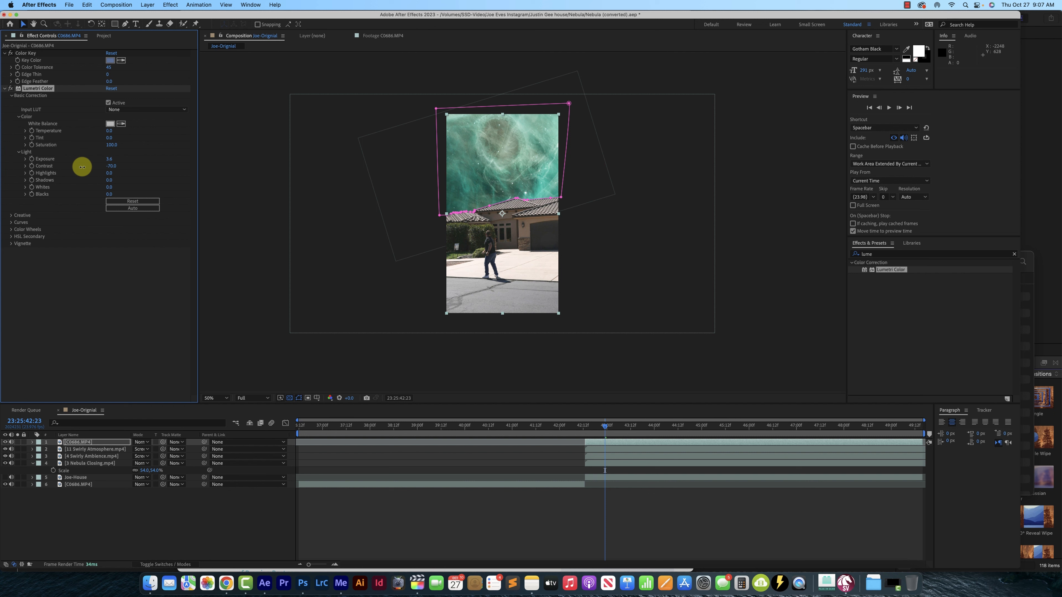
mouse_move(123, 173)
left_mouse_down()
mouse_move(139, 173)
mouse_move(85, 175)
mouse_move(139, 178)
mouse_move(109, 180)
left_mouse_up()
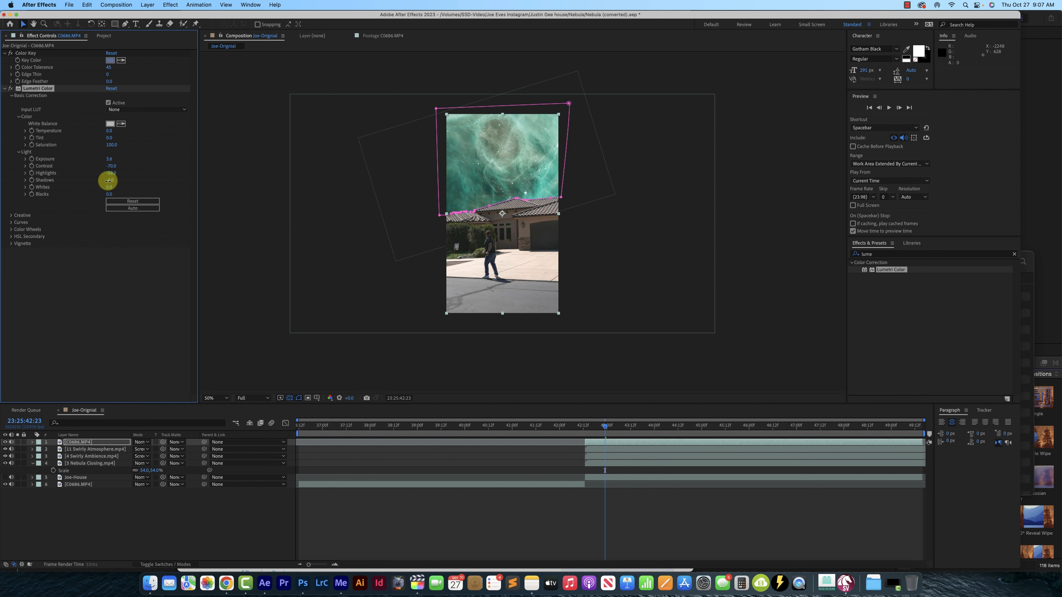
mouse_move(112, 188)
left_mouse_down()
mouse_move(138, 185)
mouse_move(97, 184)
mouse_move(131, 194)
mouse_move(108, 194)
left_mouse_up()
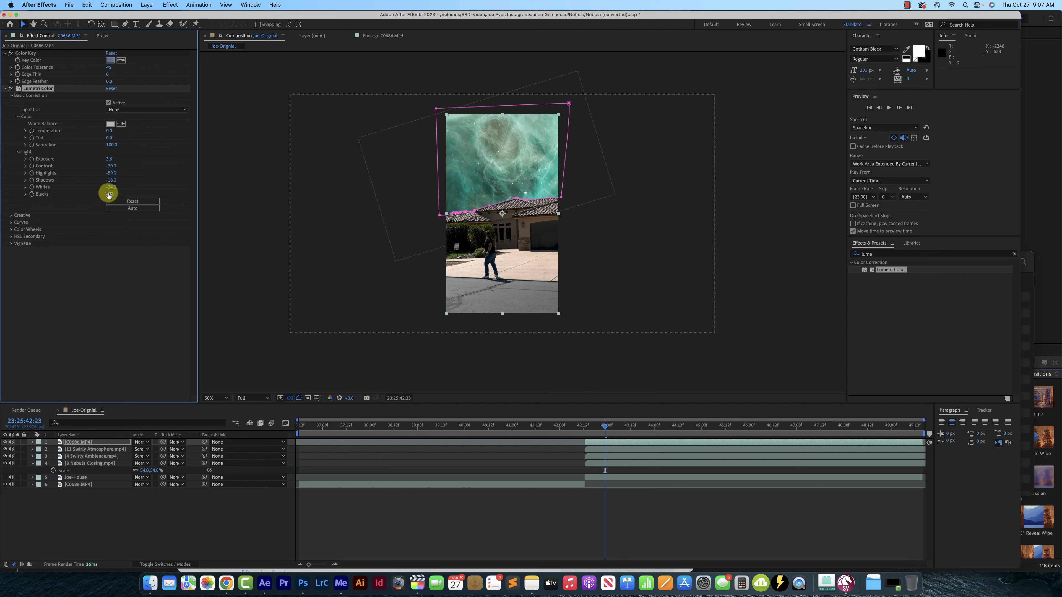
Give the house layer a blue night look with Temperature -266, Saturation 92, Exposure 2.5 and Contrast -73
key("period")
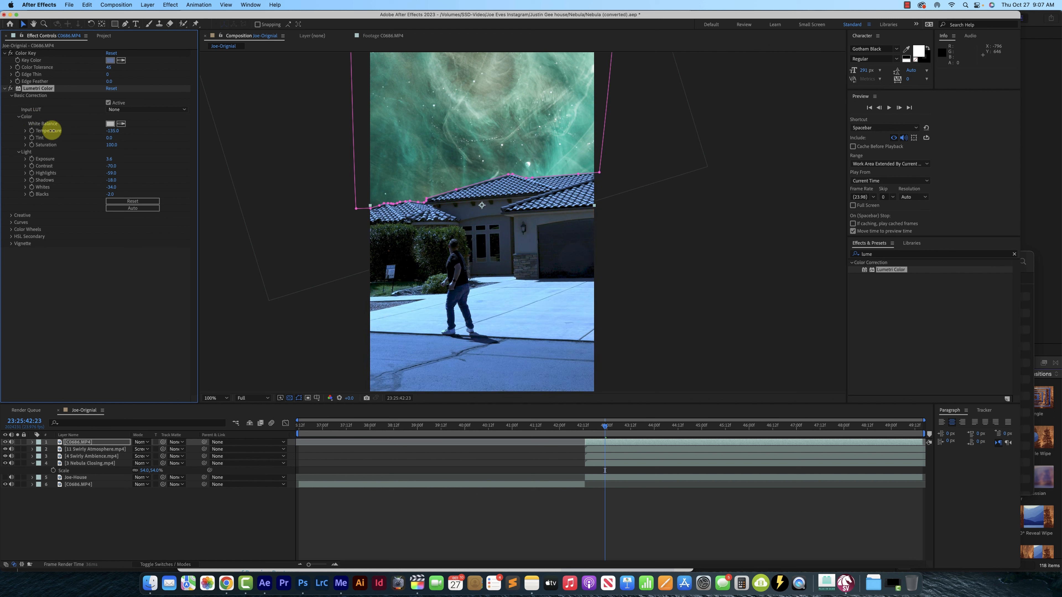
left_click_drag(113, 130, 80, 148)
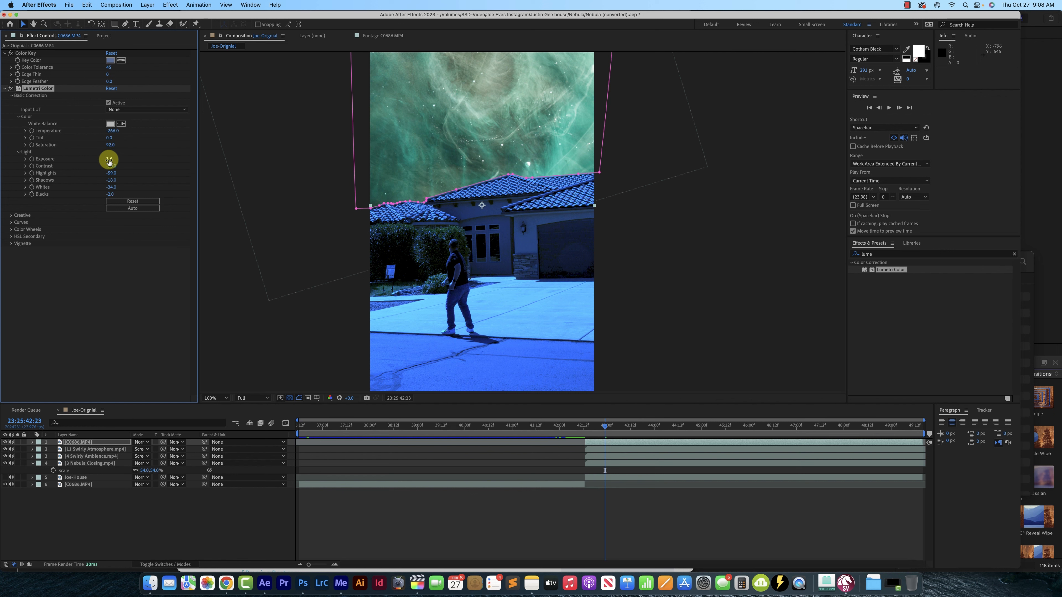
left_click_drag(108, 159, 103, 160)
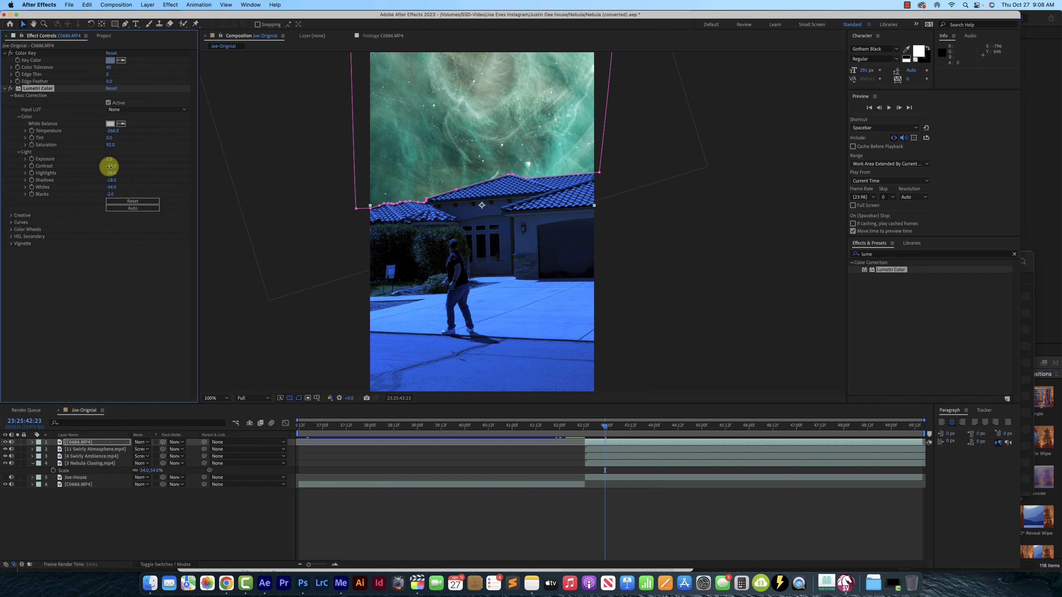
left_click_drag(98, 166, 95, 166)
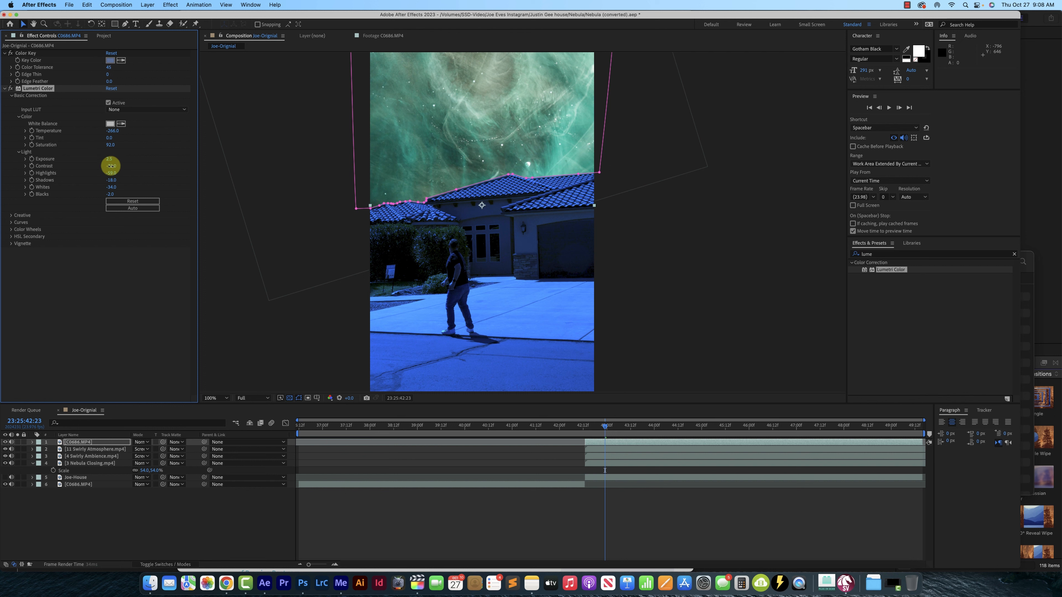
key("comma")
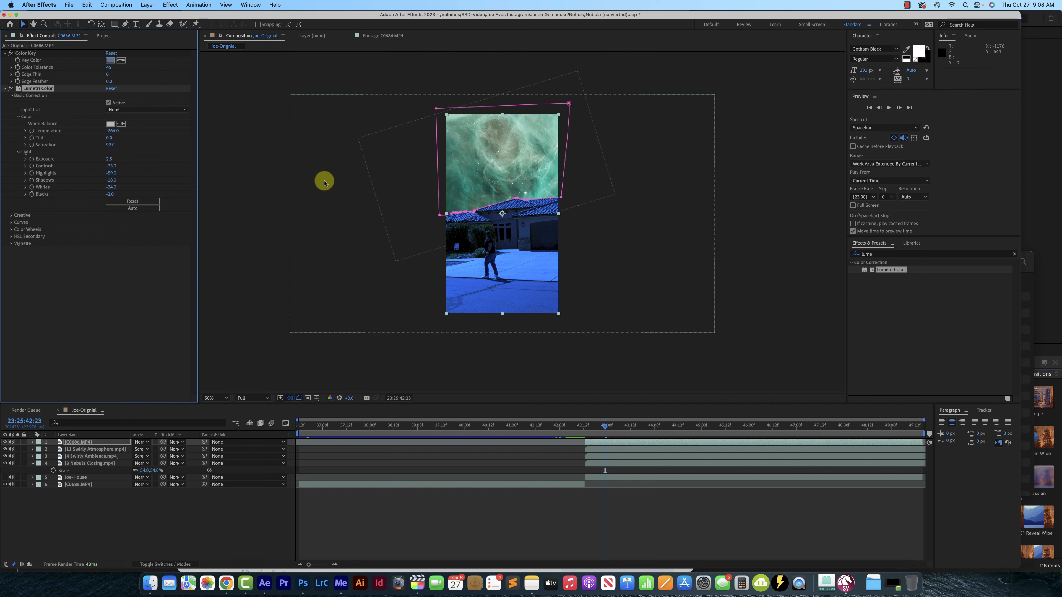
key("period")
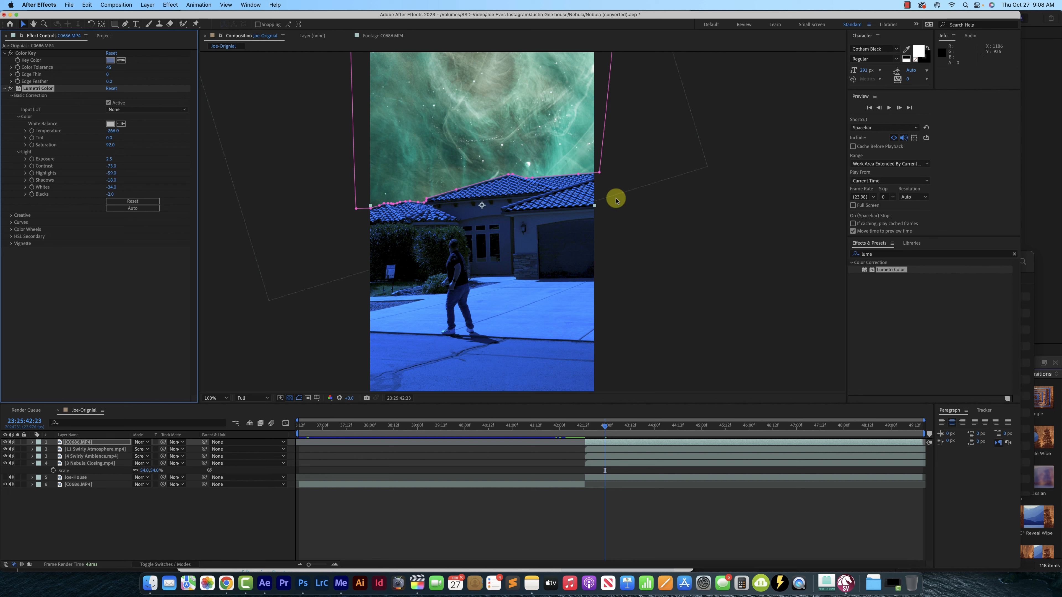
key("comma")
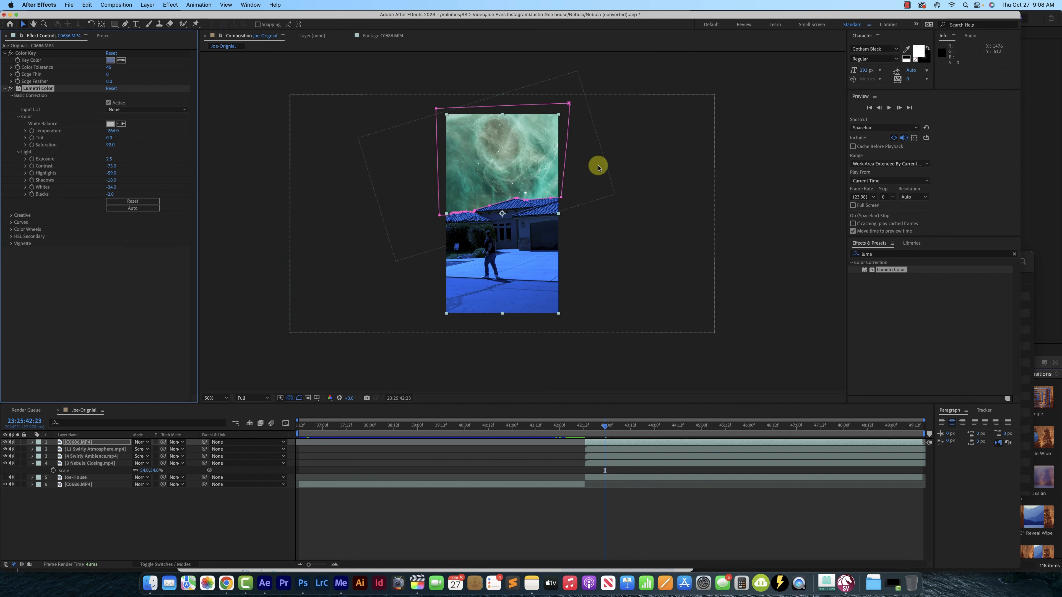
Apply the Lumetri Color effect to the 11 Swirly Atmosphere.mp4 layer
left_click(604, 449)
left_click(606, 456)
left_click(606, 464)
left_click(606, 449)
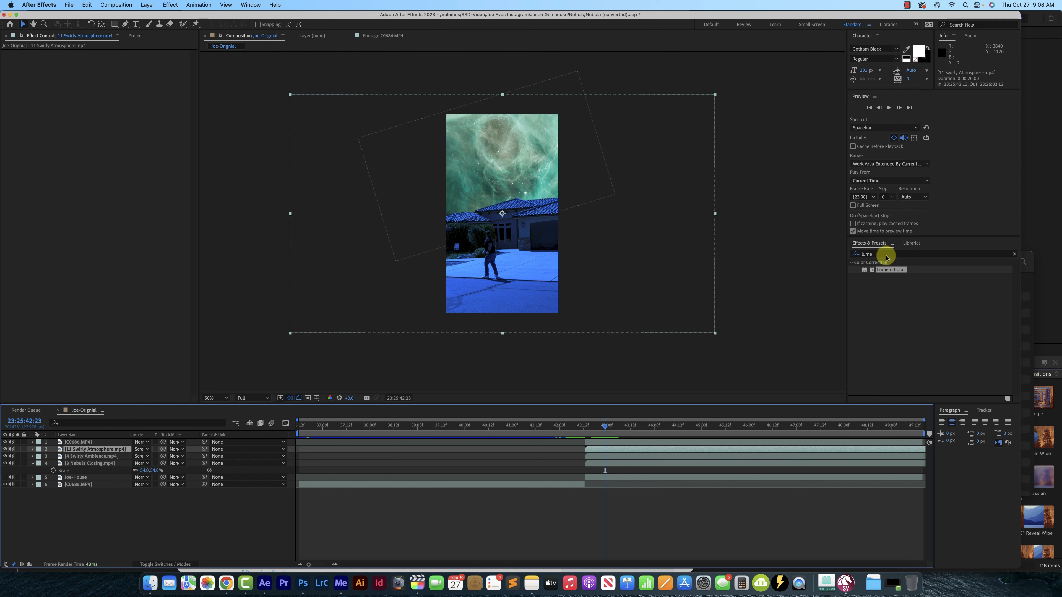
left_click_drag(895, 269, 604, 451)
Shift the 11 Swirly Atmosphere.mp4 layer toward purple by setting Lumetri Temperature to -172 and Tint to 185
left_click(10, 75)
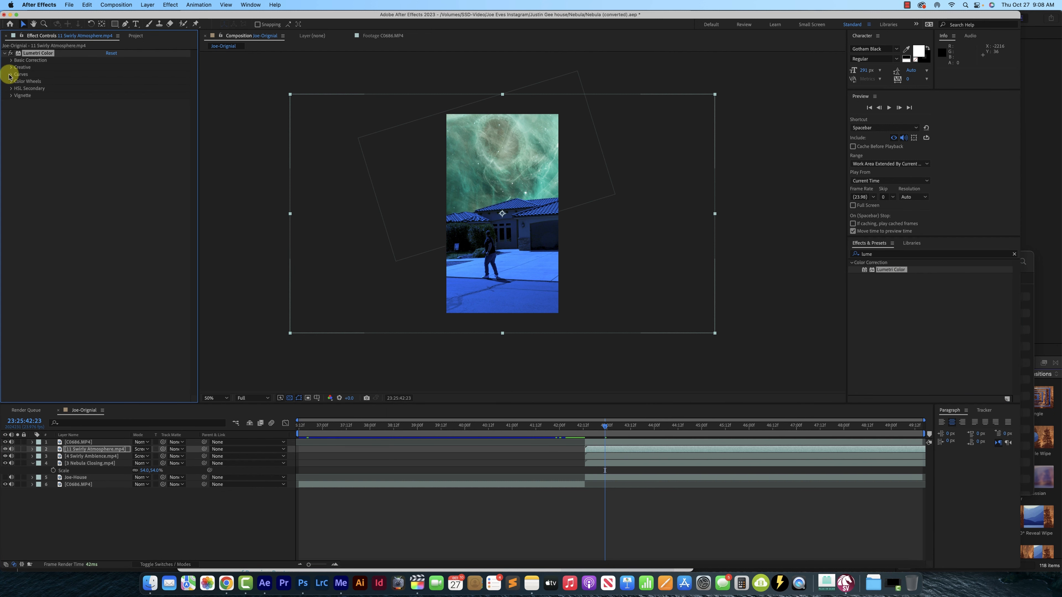
left_click(10, 61)
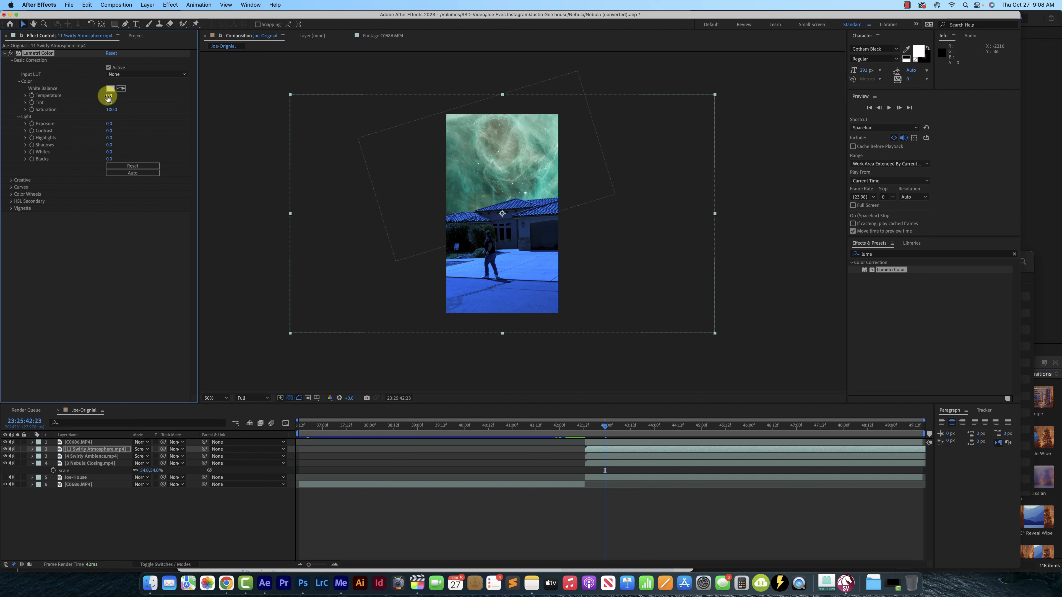
left_click_drag(100, 97, 27, 95)
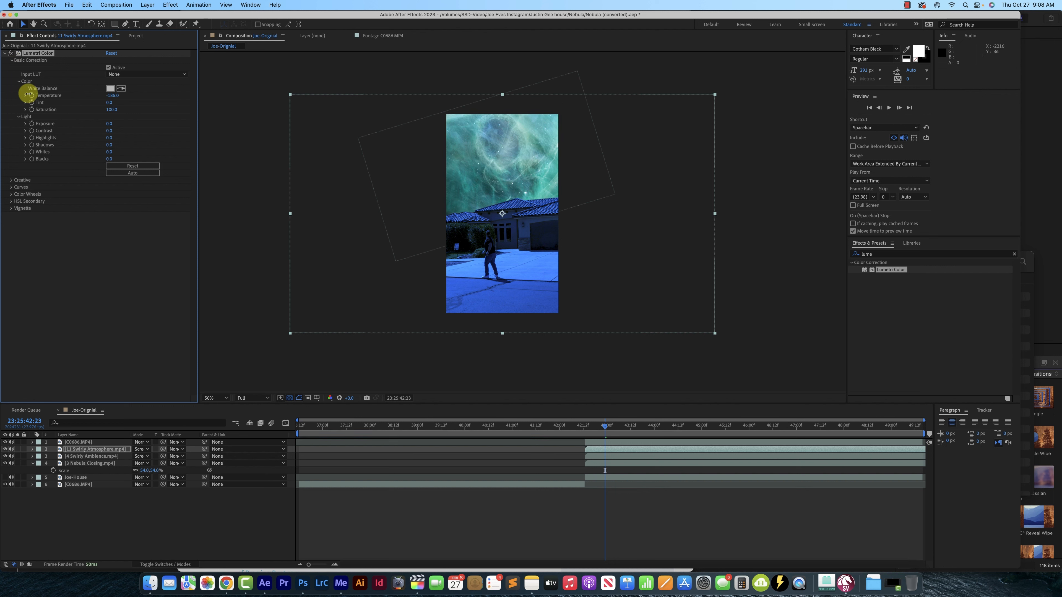
left_click_drag(109, 105, 204, 111)
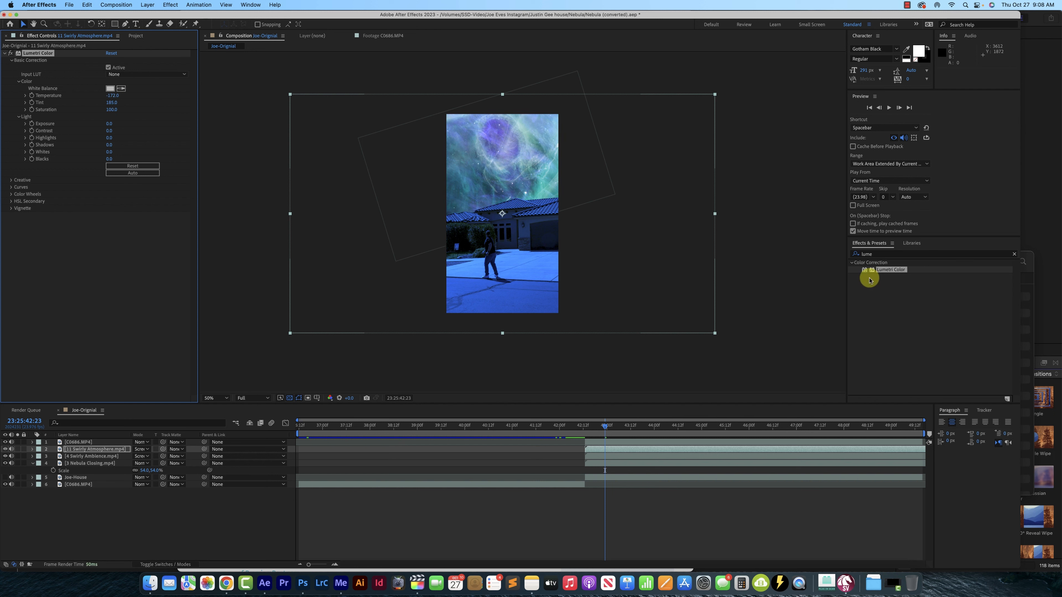
Apply Lumetri Color to the 4 Swirly Ambience.mp4 layer and set Temperature to about 60, Tint to 133 and Saturation to 247
left_click_drag(878, 271, 614, 457)
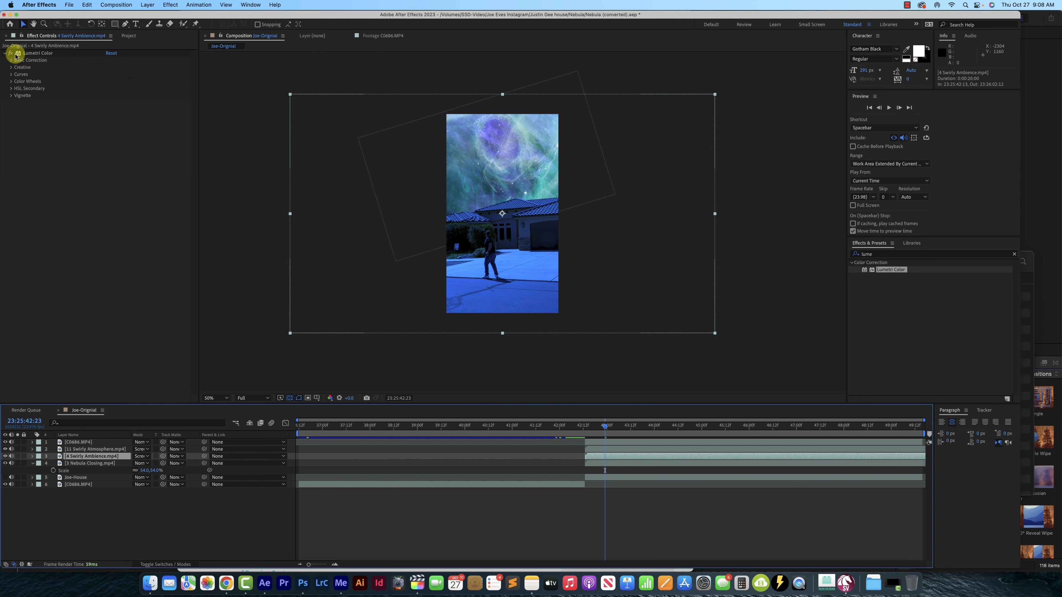
left_click(10, 62)
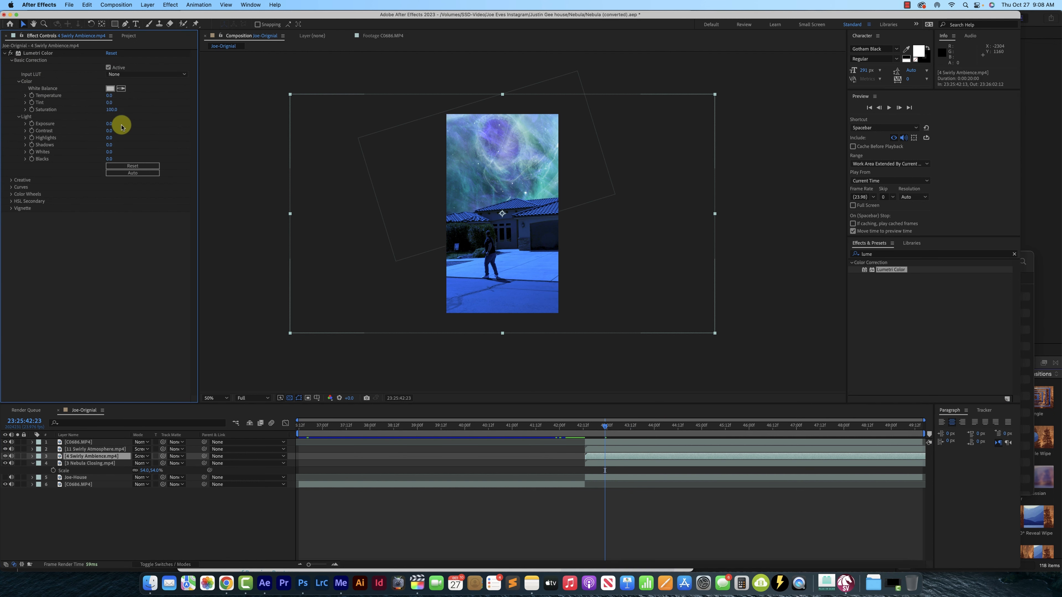
left_click_drag(110, 98, 186, 113)
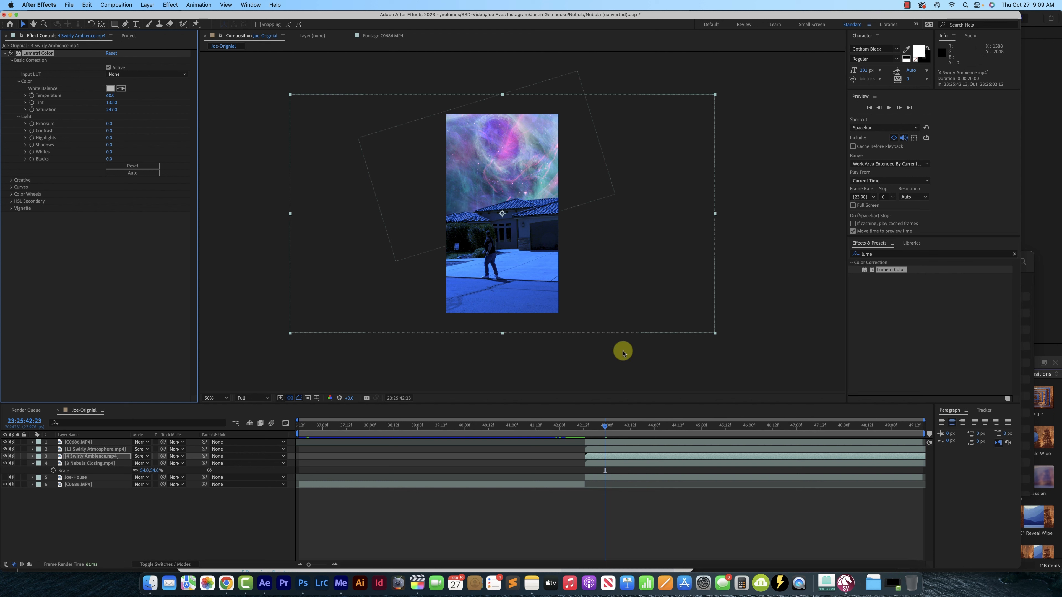
Apply Lumetri Color to the 3 Nebula Closing.mp4 layer and hide the two Swirly layers above it
left_click(601, 463)
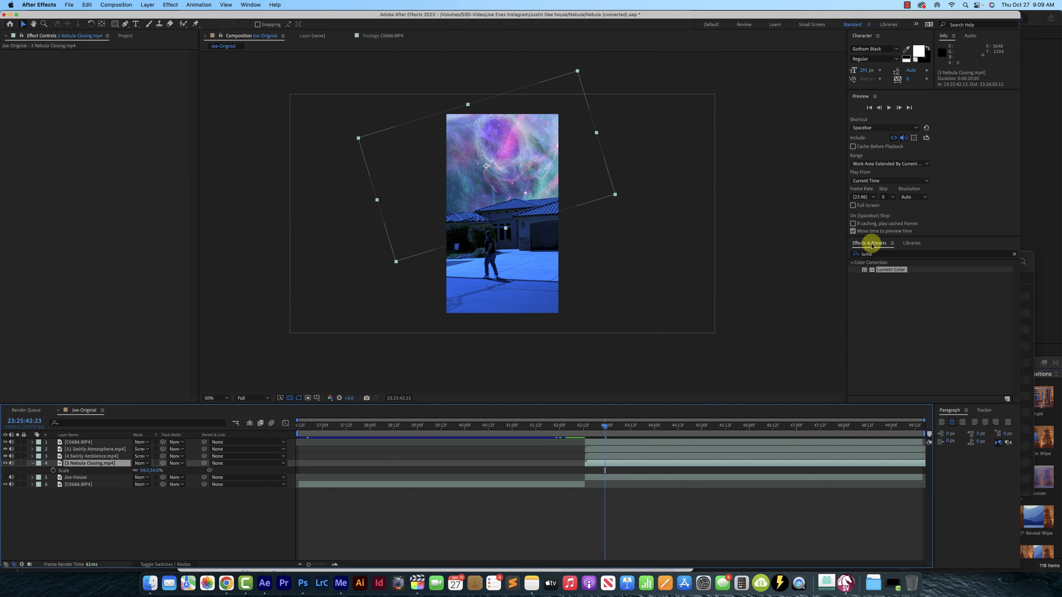
left_click_drag(889, 268, 609, 461)
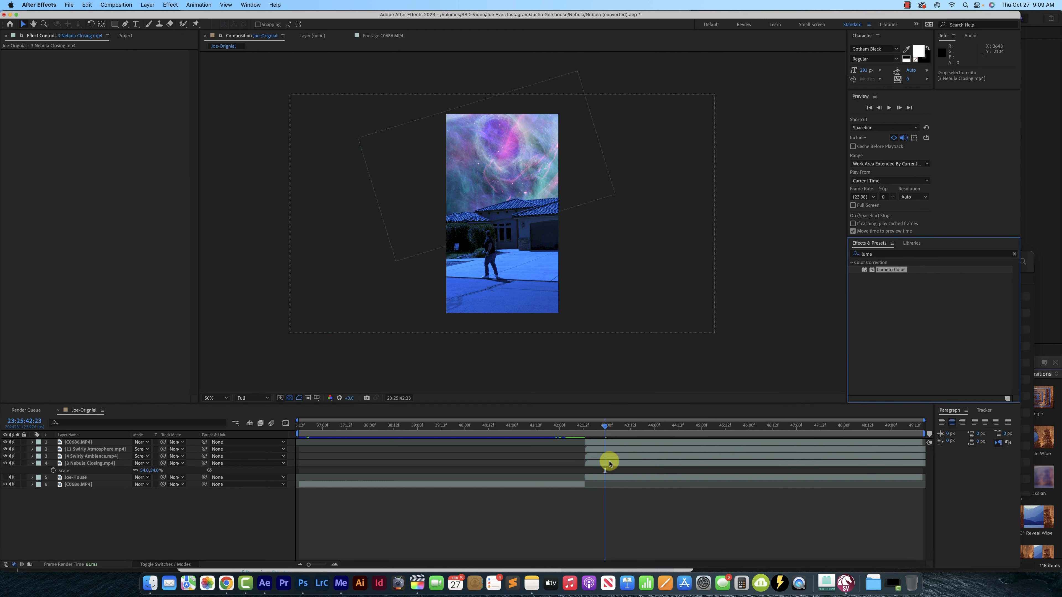
left_click(5, 449)
left_click(5, 455)
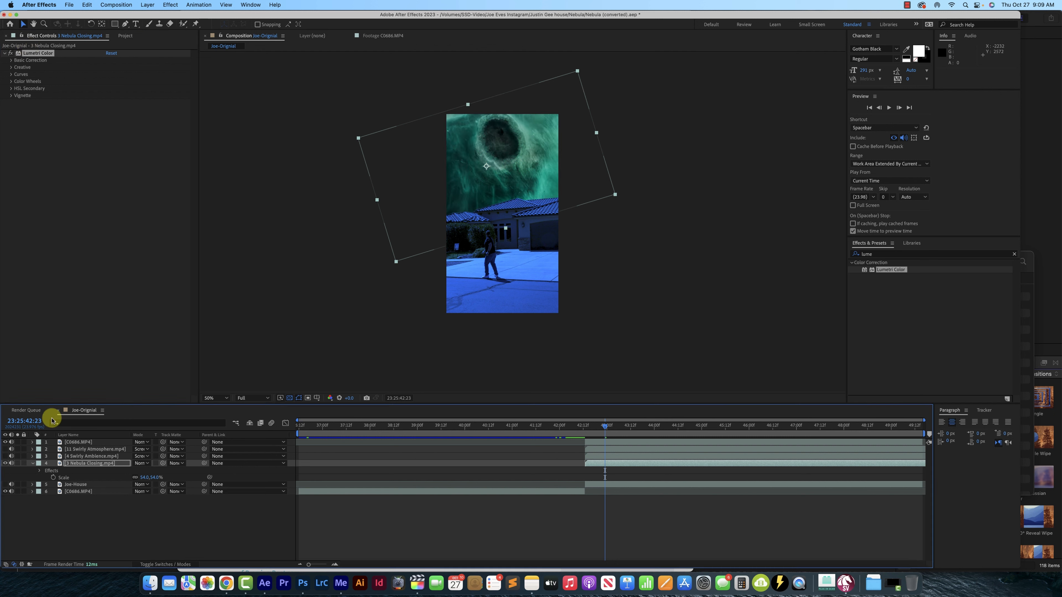
Grade 3 Nebula Closing.mp4 with Temperature -118, Tint 83, Saturation 211, Exposure 2.3, Contrast 99 and Highlights -92, and show the Swirly layers again
left_click(12, 61)
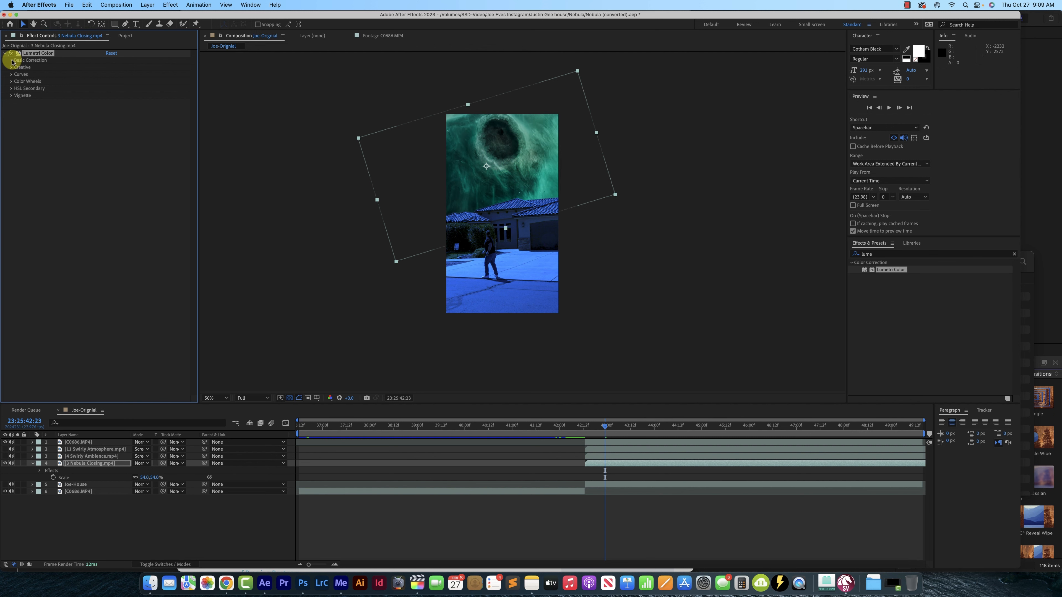
left_click_drag(109, 95, 63, 96)
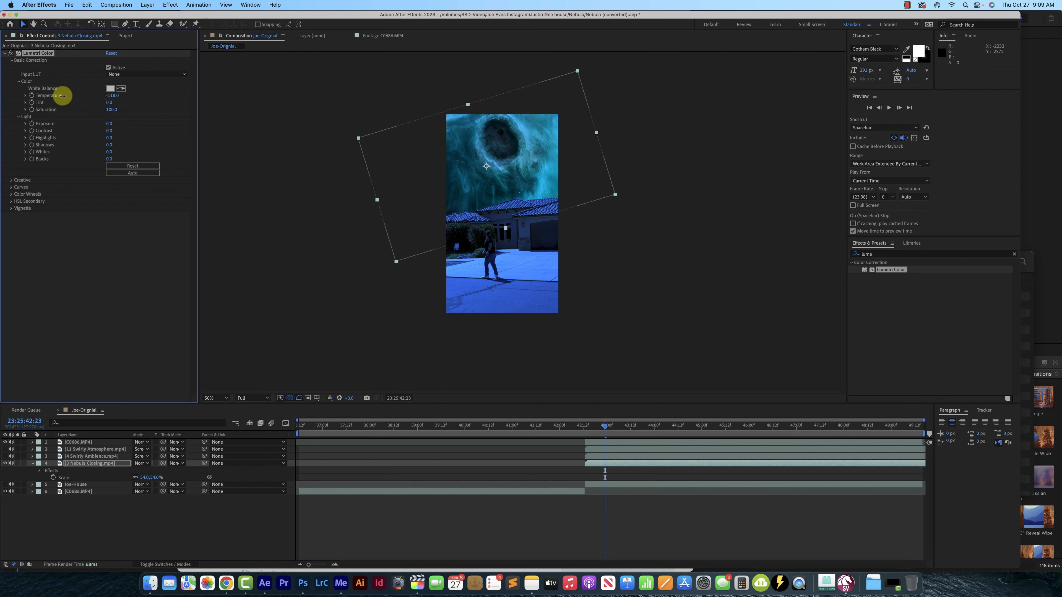
left_click_drag(115, 102, 185, 135)
left_click_drag(109, 137, 75, 136)
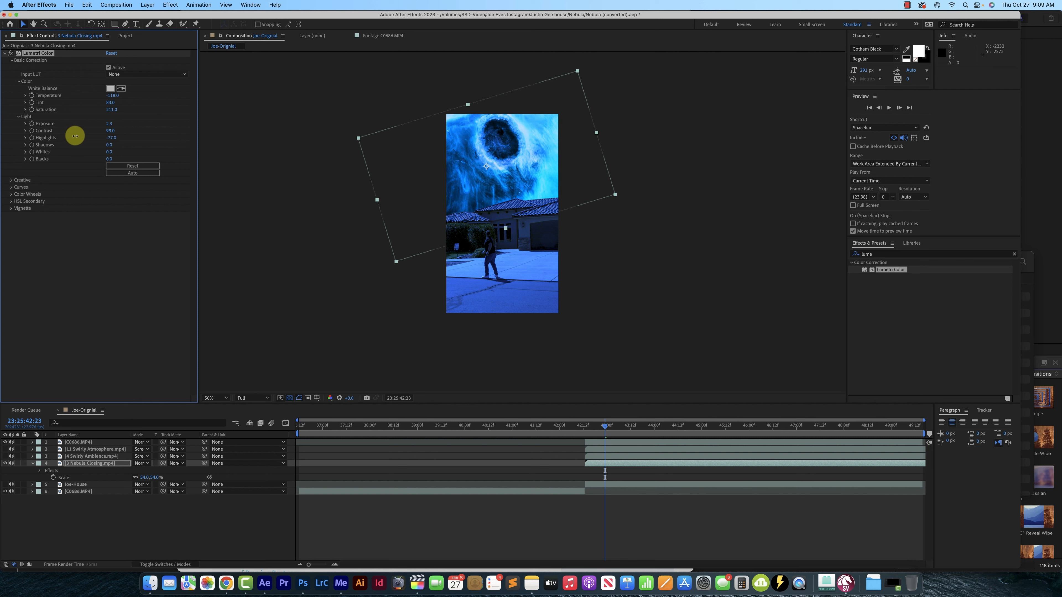
left_click(5, 449)
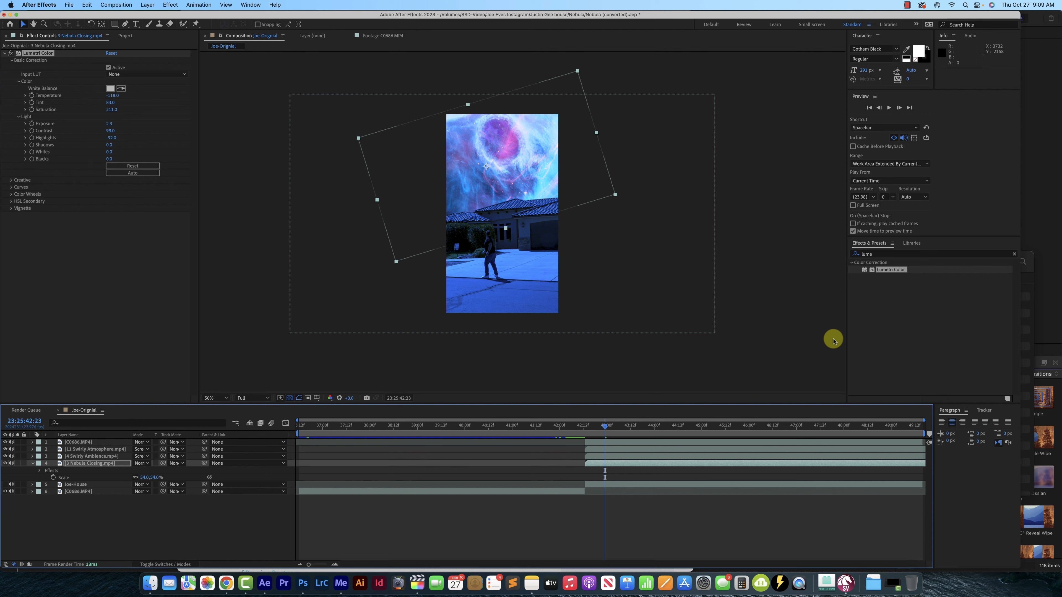
Play back the cut from the original footage to the graded nebula sky, starting shortly before 23:25:42:12
scroll(614, 234, "up", 1)
scroll(499, 140, "down", 1)
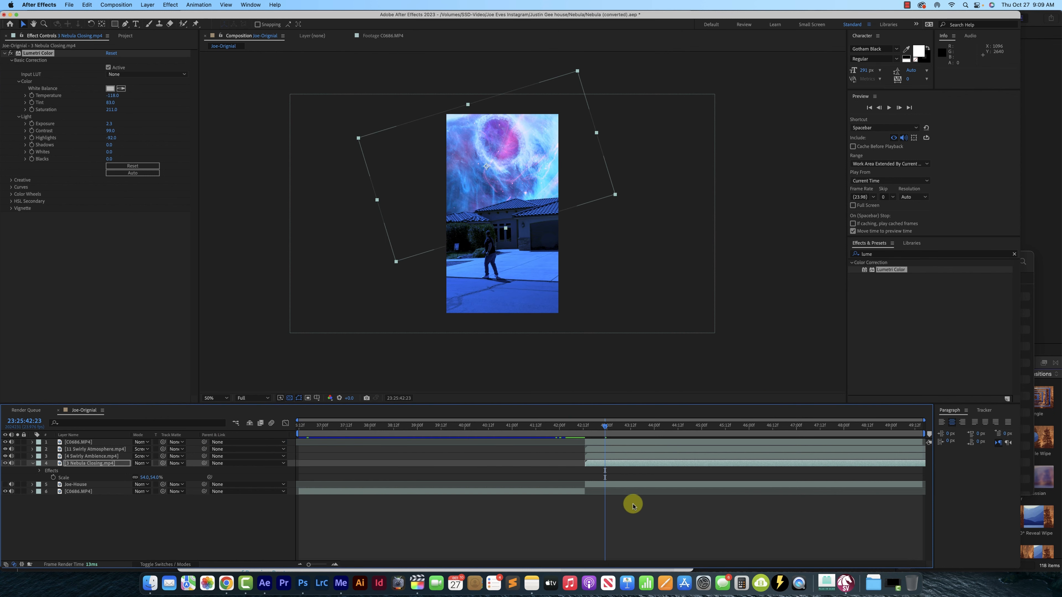
left_click(571, 432)
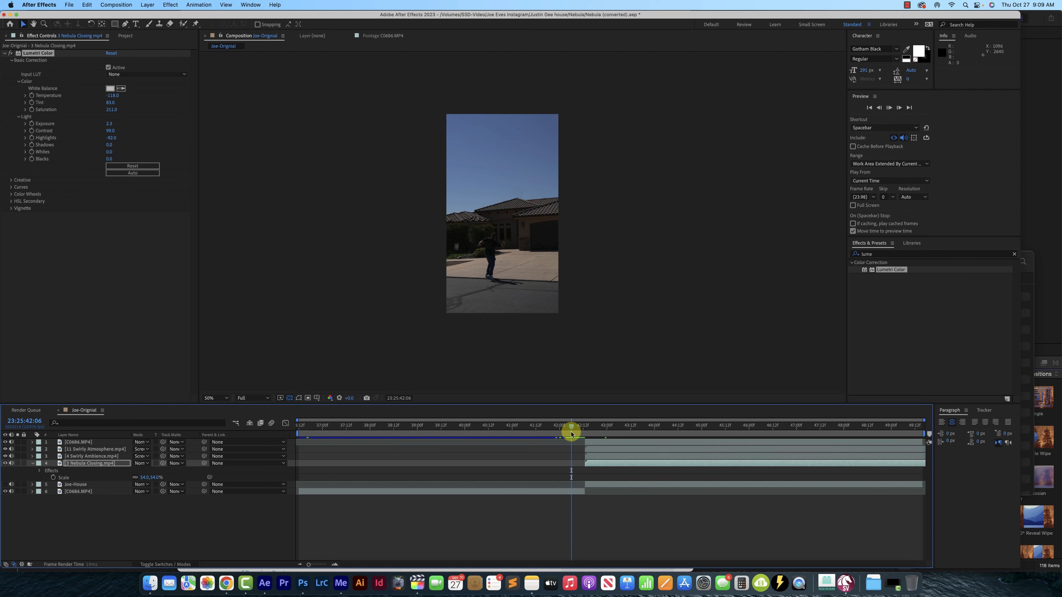
key("space")
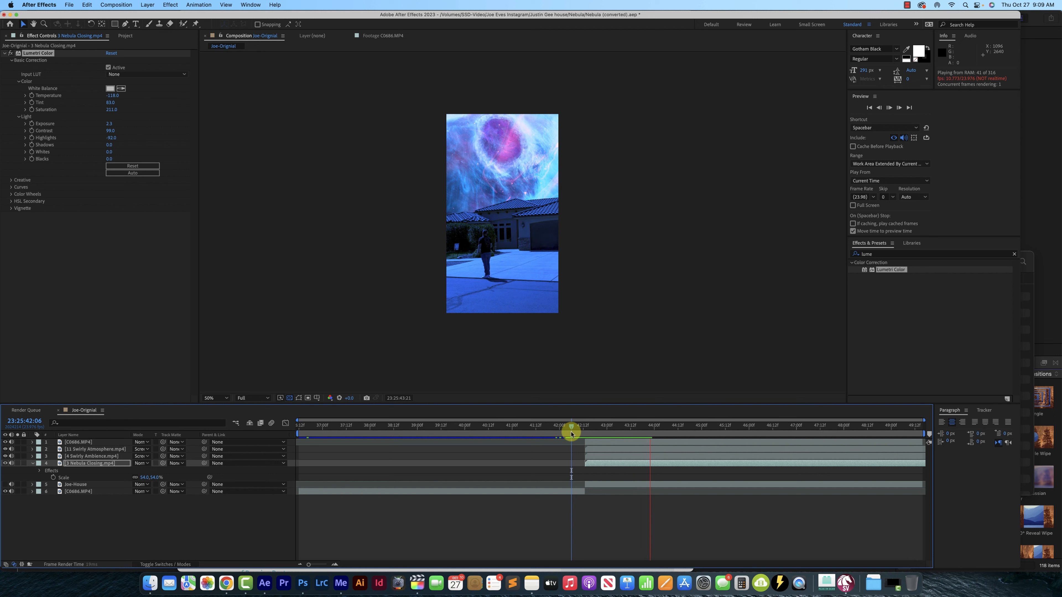
left_click(566, 427)
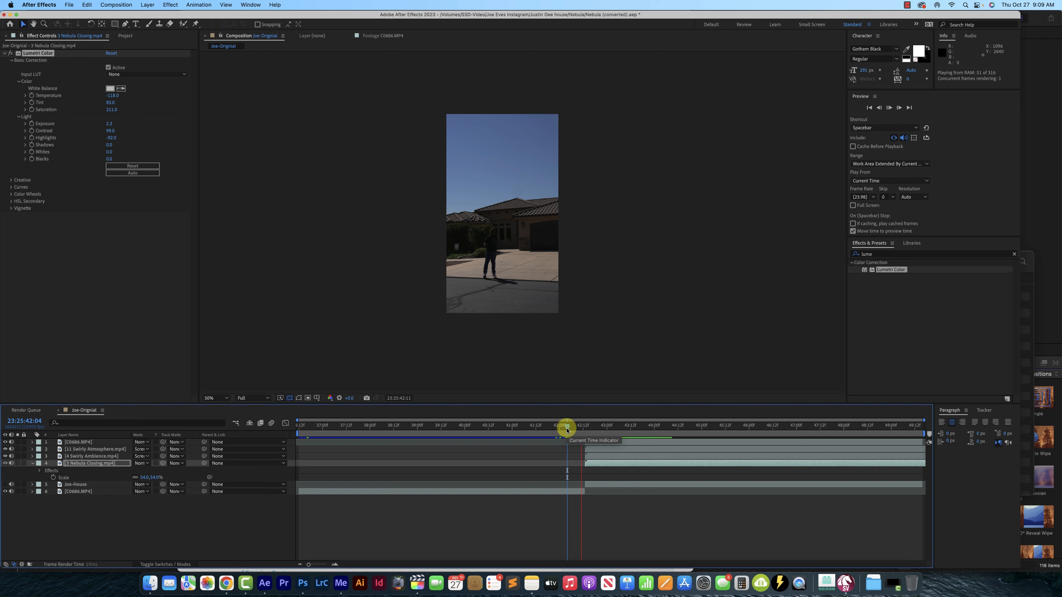
key("space")
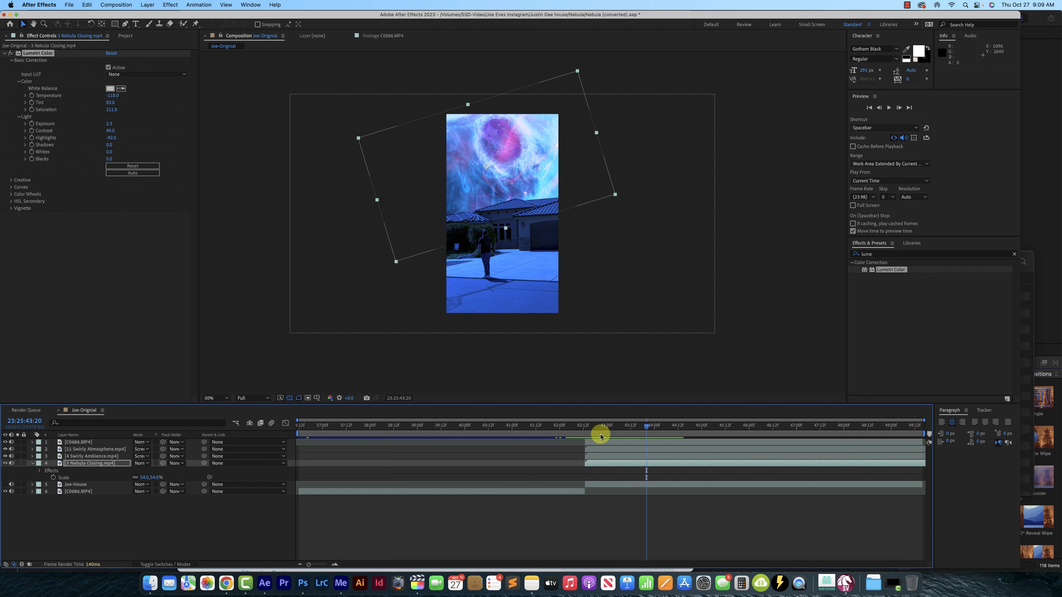
Mute the bottom C0686.MP4 layer by setting its Audio Levels to -192 dB
left_click(369, 497)
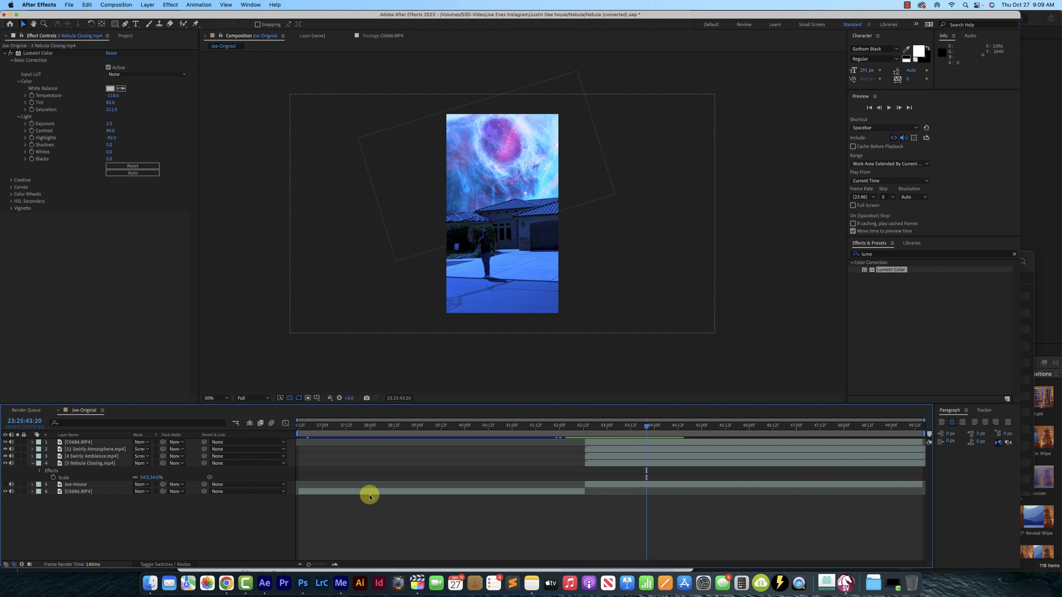
left_click(321, 495)
left_click(32, 491)
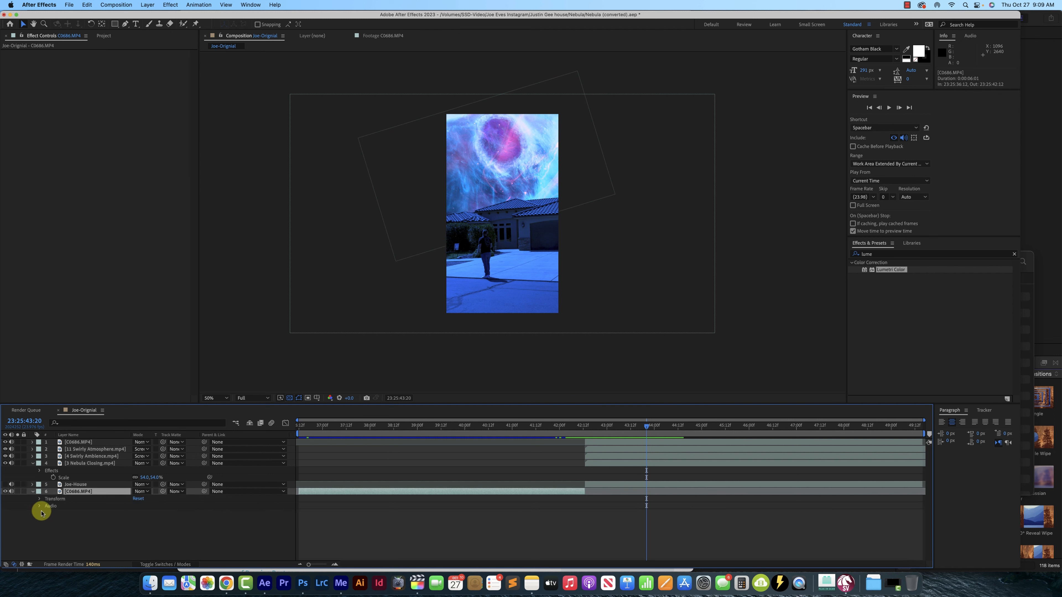
left_click(40, 506)
left_click_drag(142, 513, 47, 506)
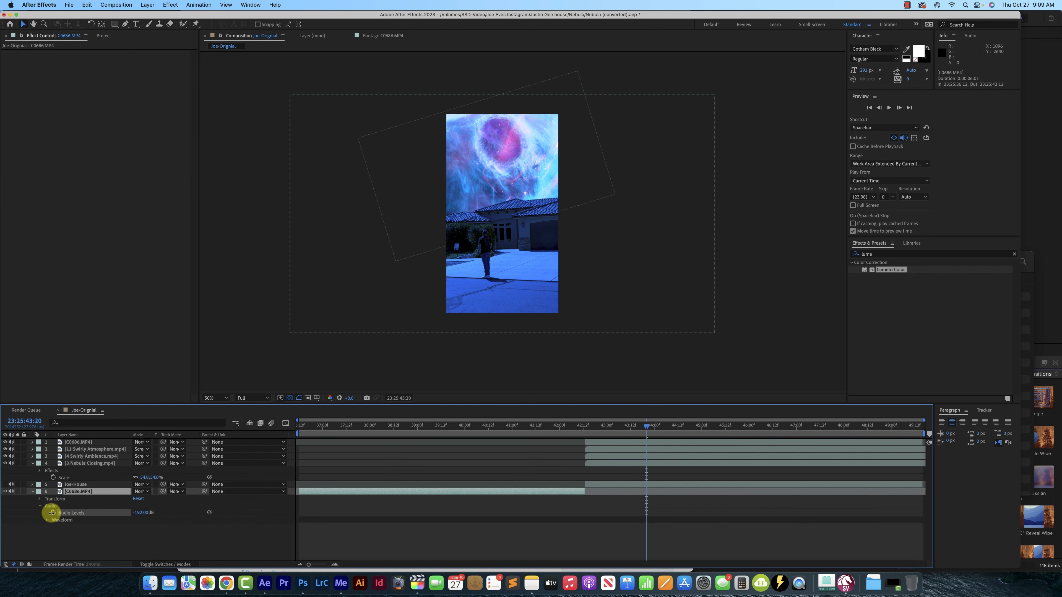
left_click(33, 492)
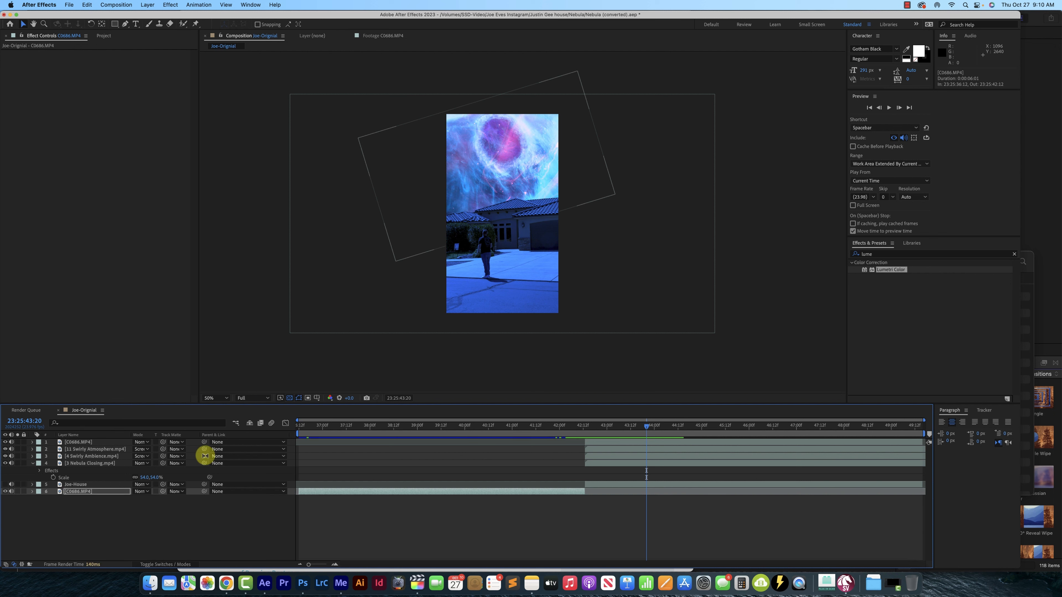
Lower the Audio Levels of the top, masked C0686.MP4 layer to silence its sound
left_click(594, 441)
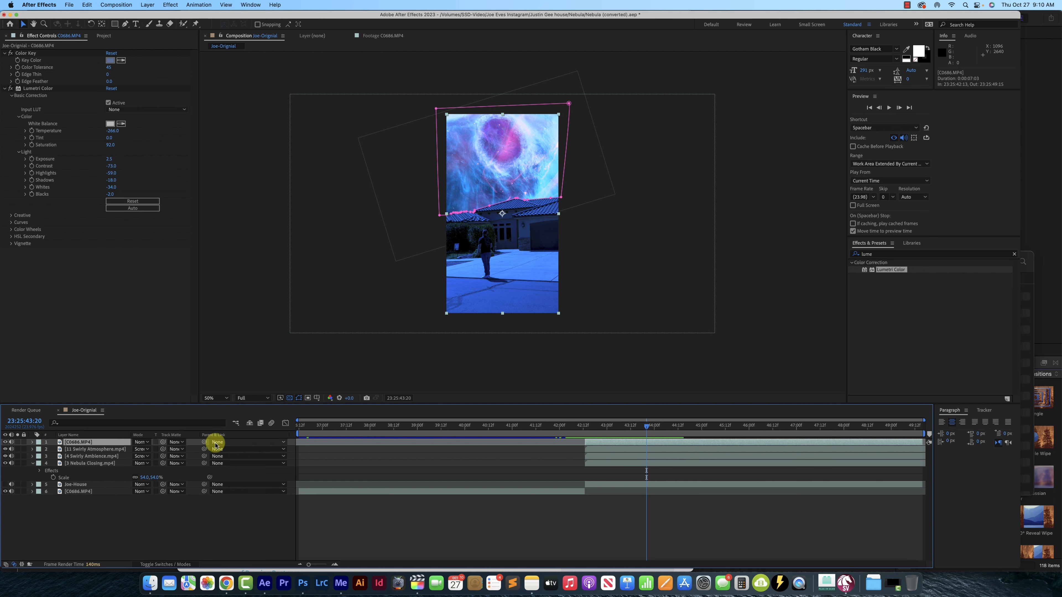
left_click(32, 442)
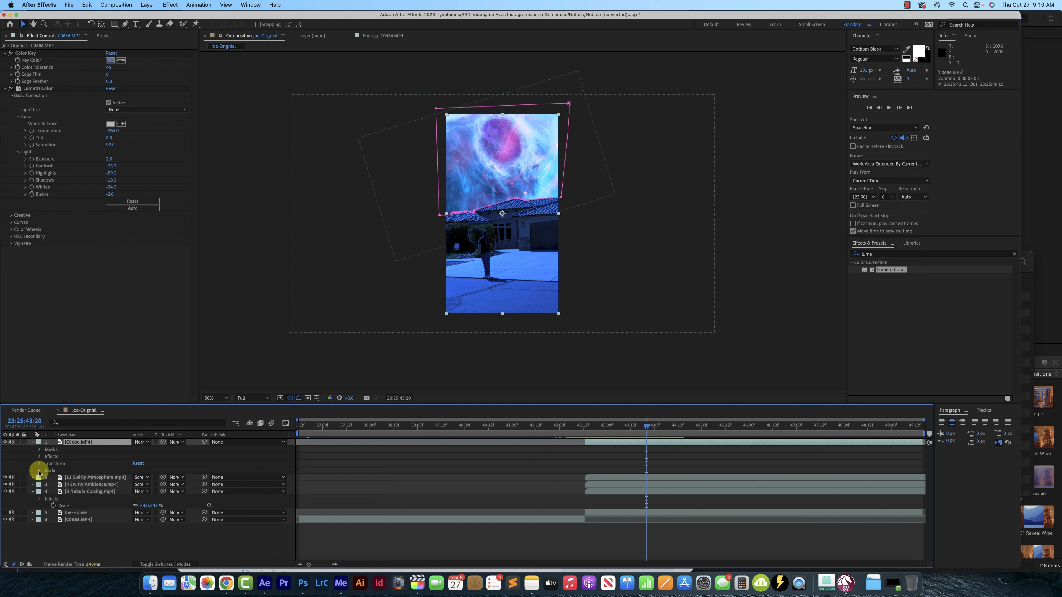
left_click(39, 470)
left_click_drag(142, 477, 107, 477)
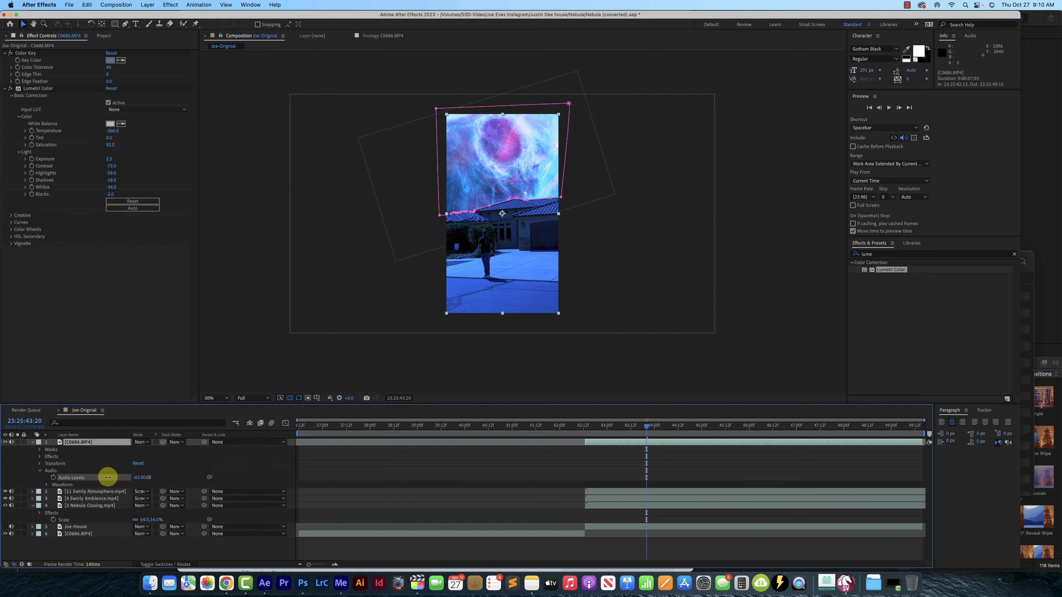
left_click(33, 442)
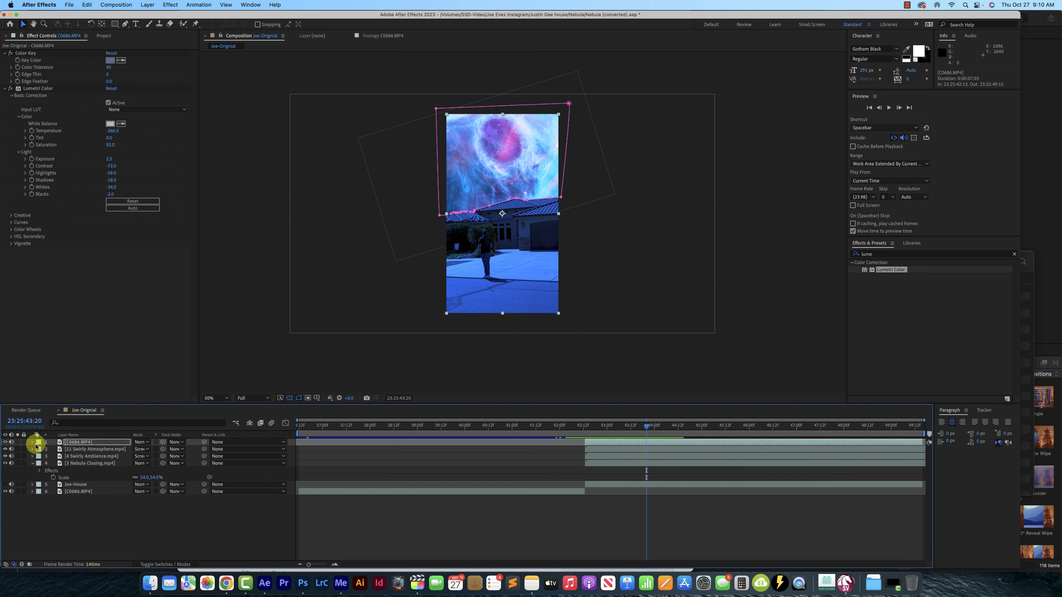
Play the composition from 23:25:41:19 across the cut to check the remaining sound
left_click(550, 429)
key("space")
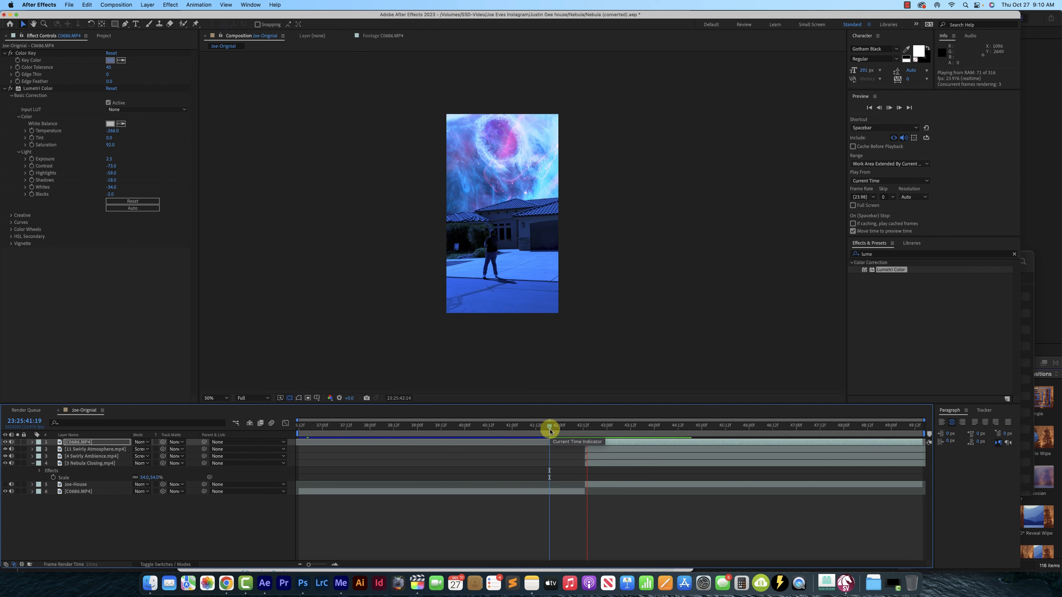
key("space")
Make the hidden house layer below 3 Nebula Closing.mp4 visible and set its Audio Levels to -192 dB
left_click(618, 451)
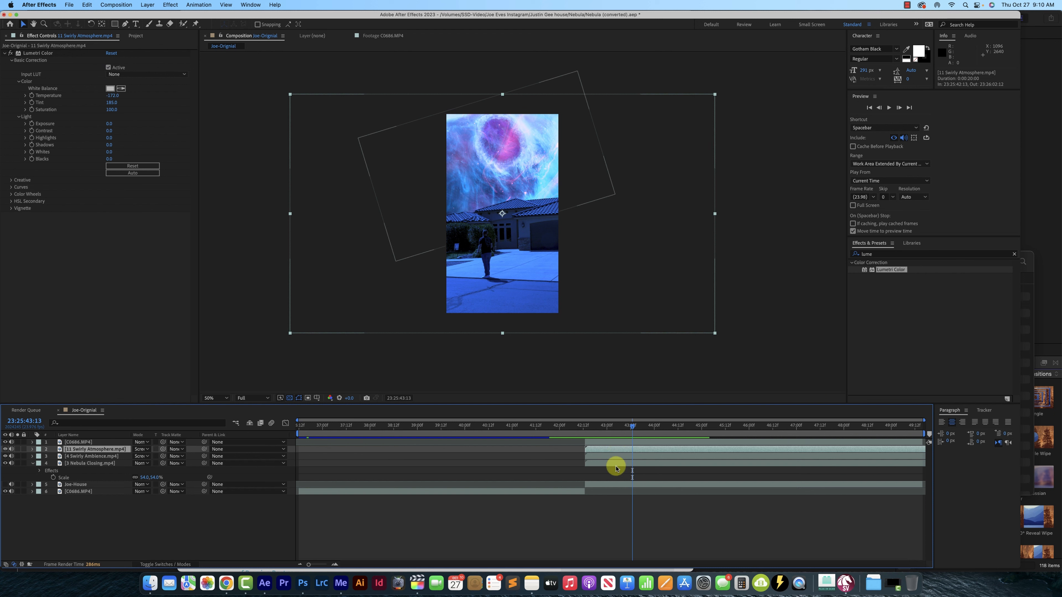
left_click(617, 484)
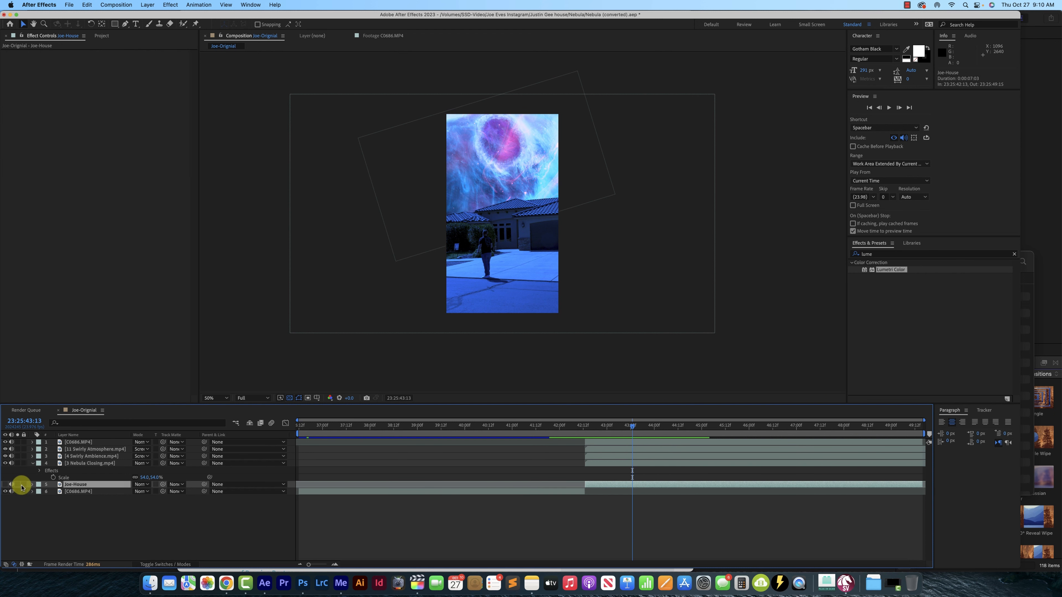
left_click(32, 485)
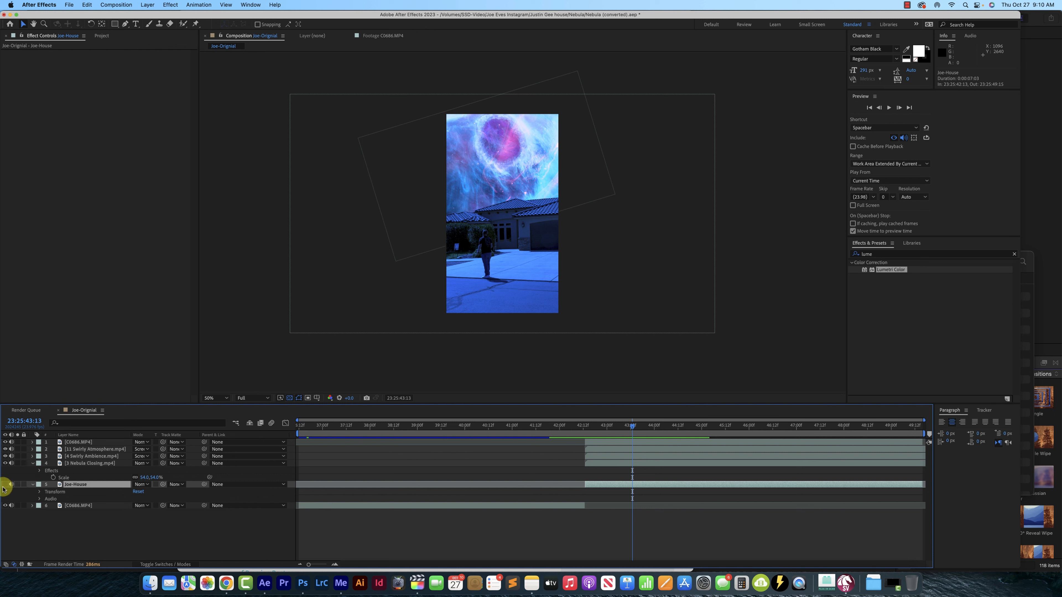
left_click(5, 484)
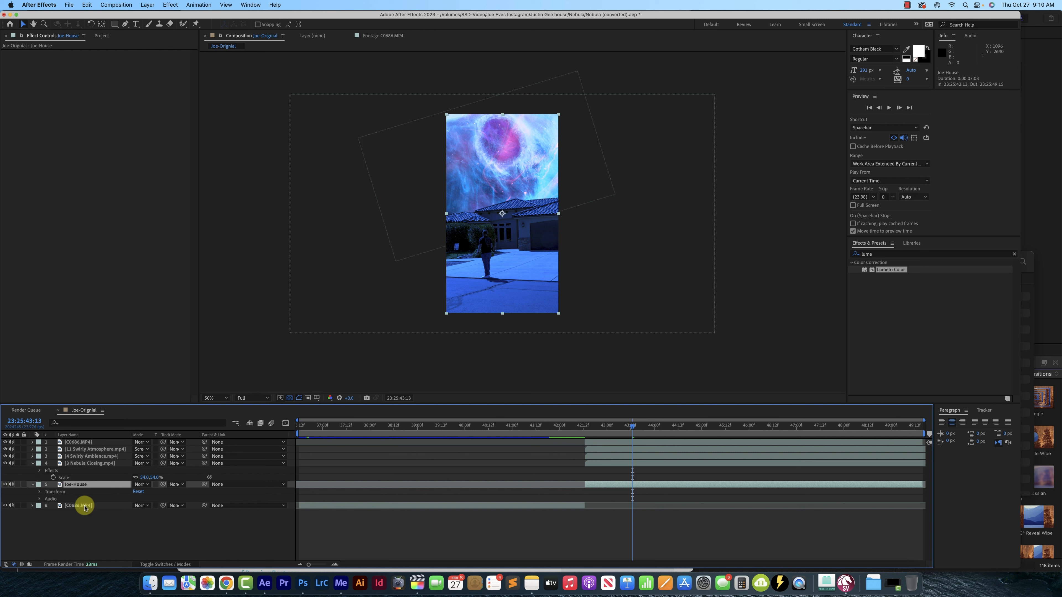
left_click(39, 499)
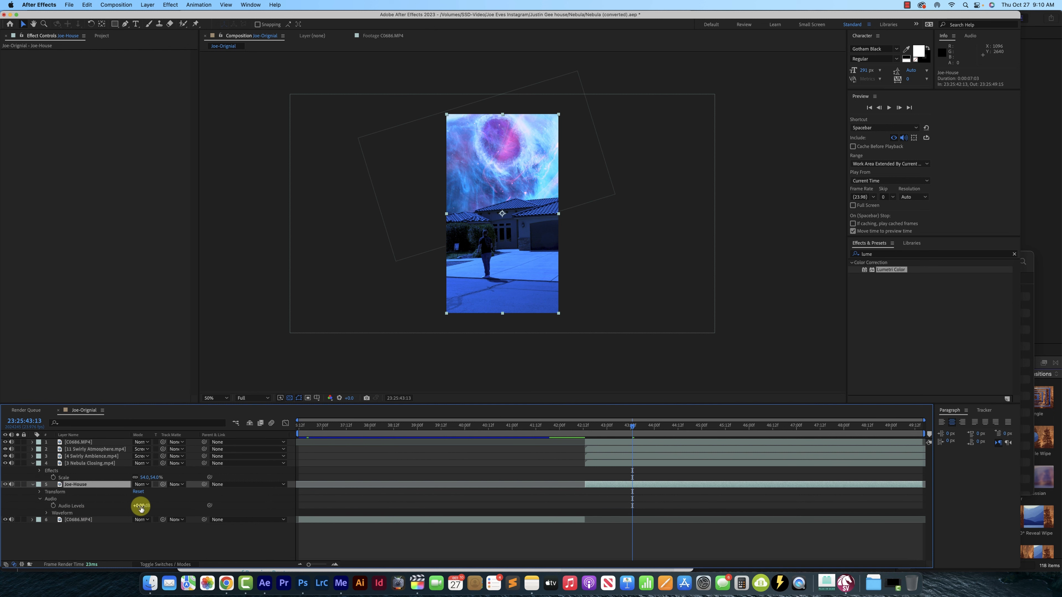
left_click(33, 484)
Play back the sky-replacement cut twice from about 23:25:42:04 to review the muted, graded composition
left_click(568, 437)
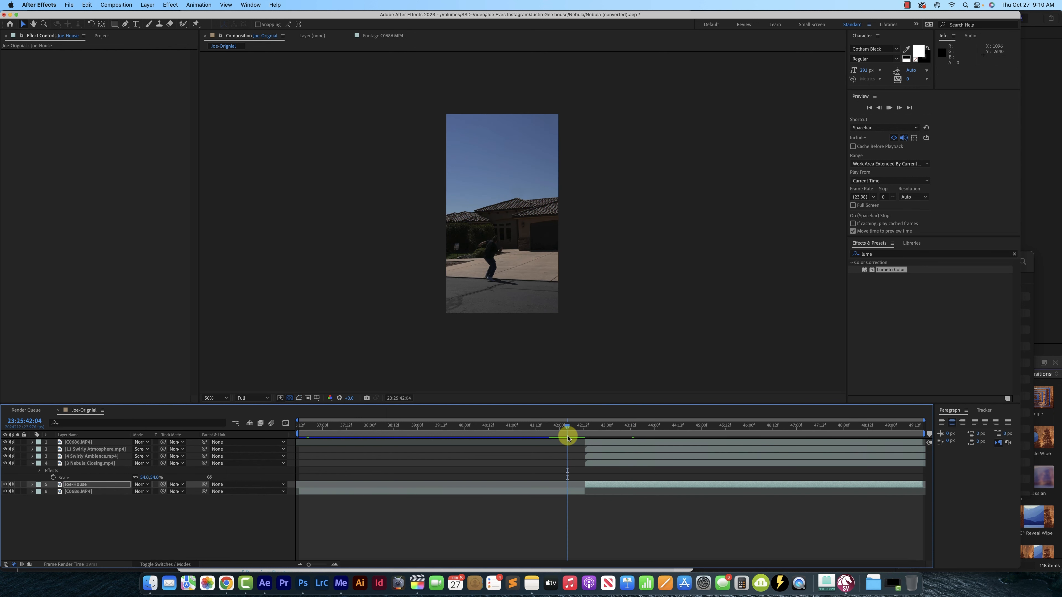
key("space")
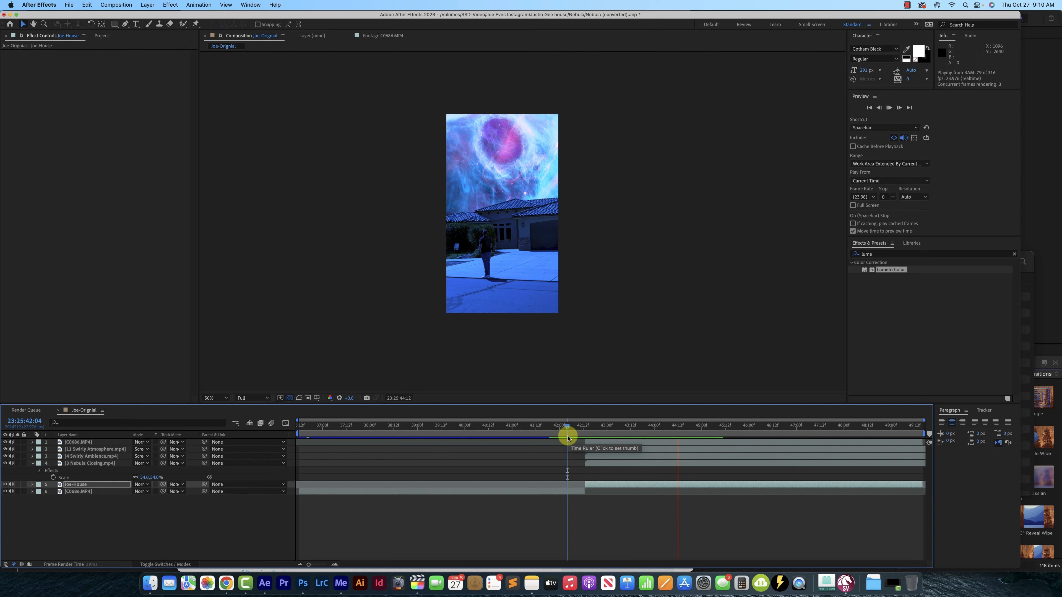
key("space")
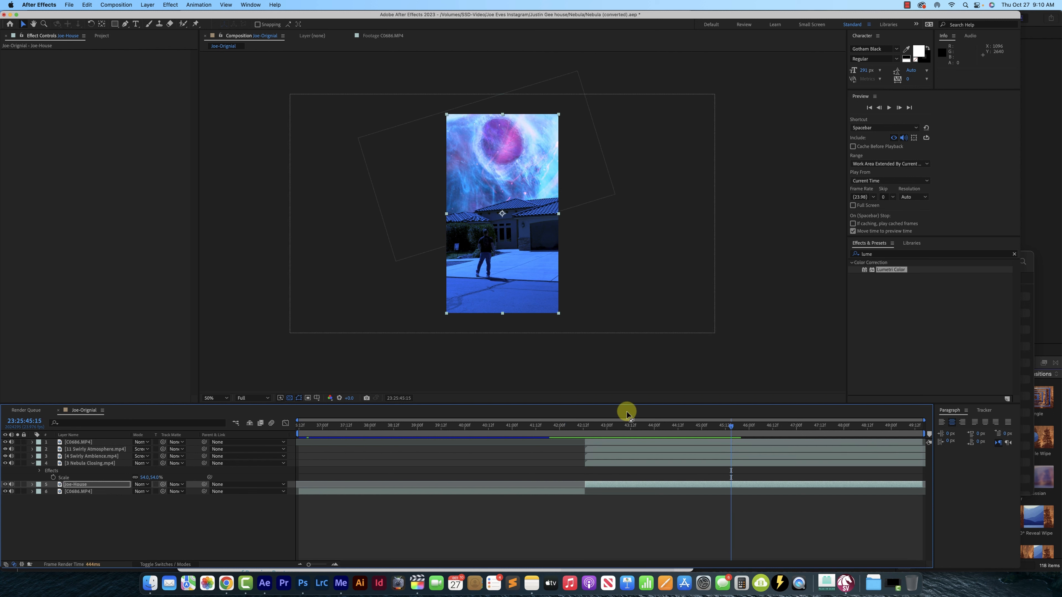
left_click(562, 434)
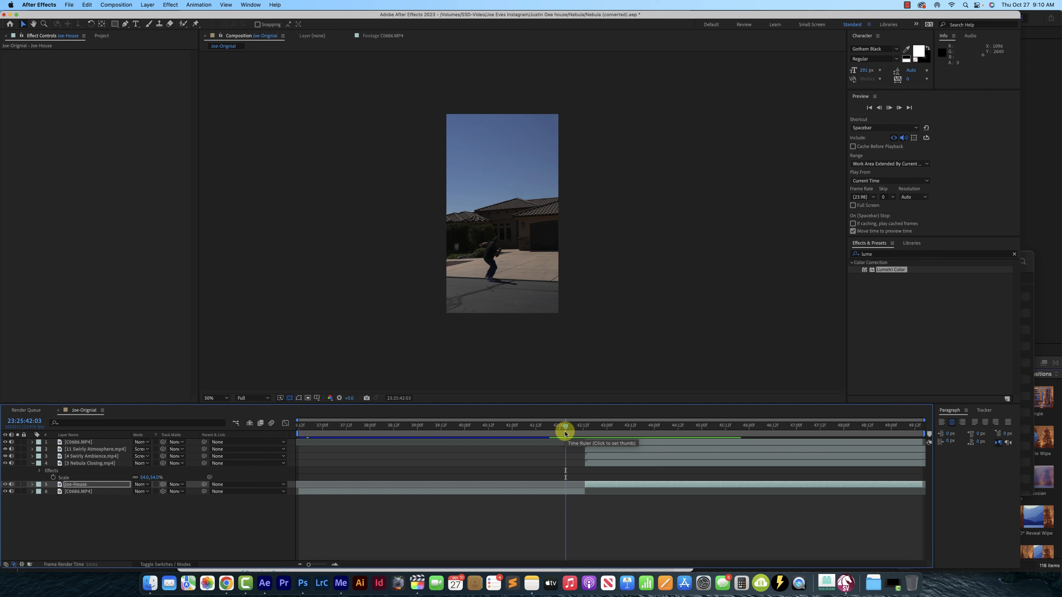
key("space")
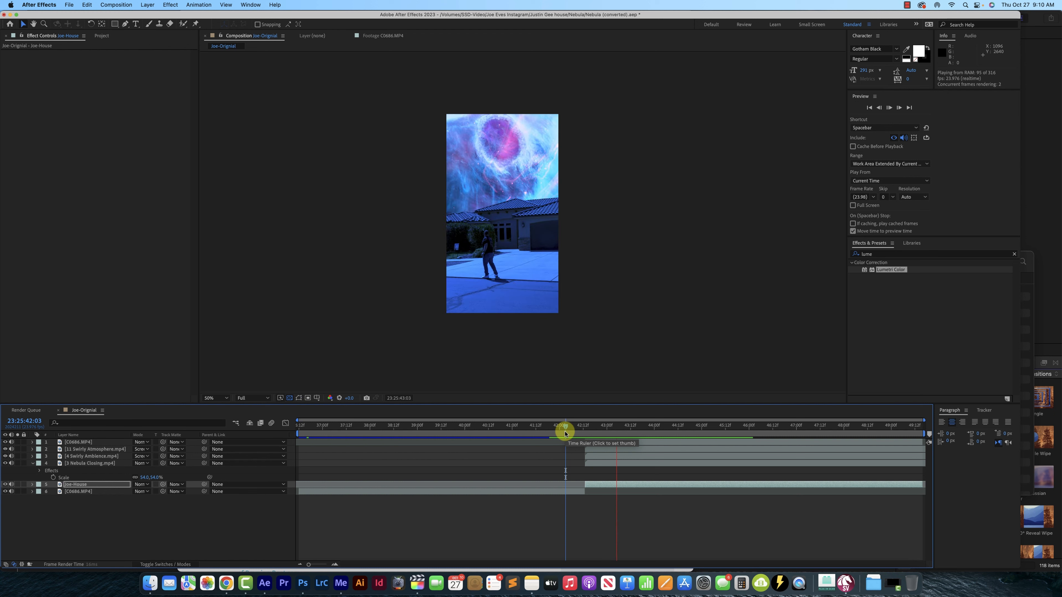
key("space")
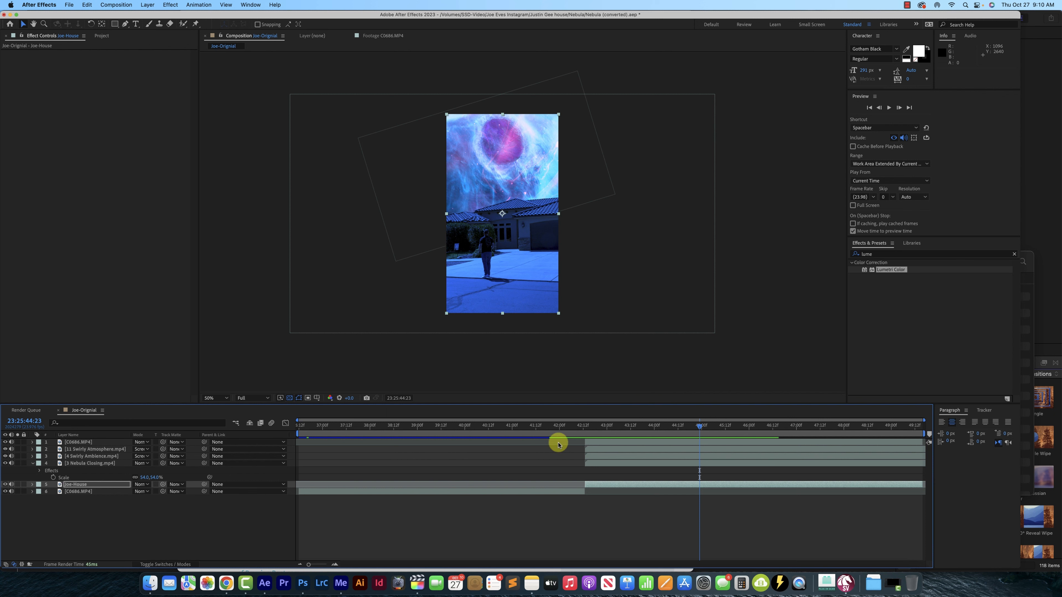
Pre-compose all six layers of Joe-Original into a new composition named Nebula-Joe-Edit, moving all attributes into it
left_click(600, 441)
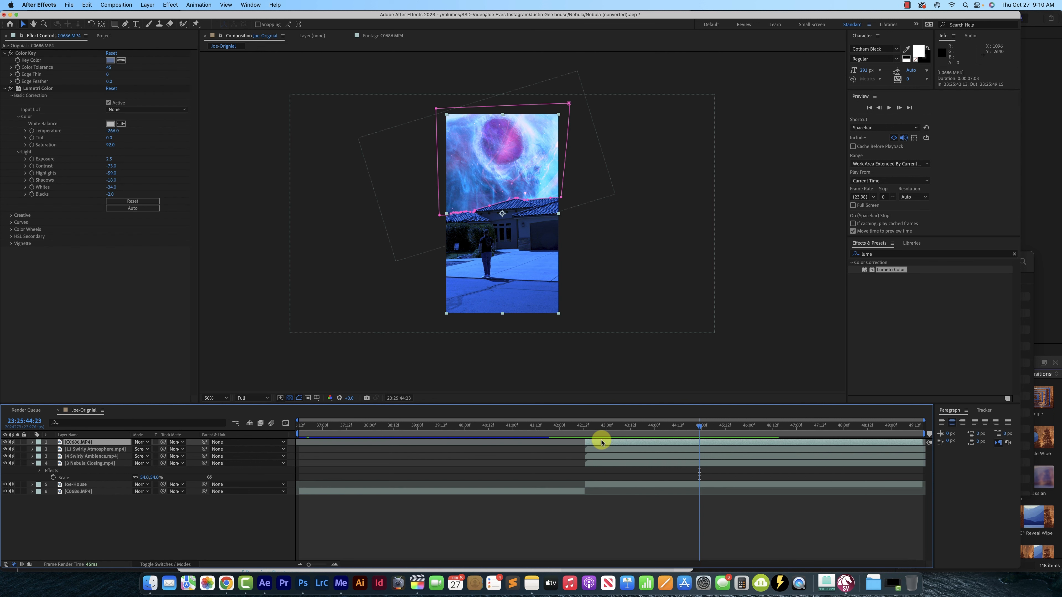
key("super+a")
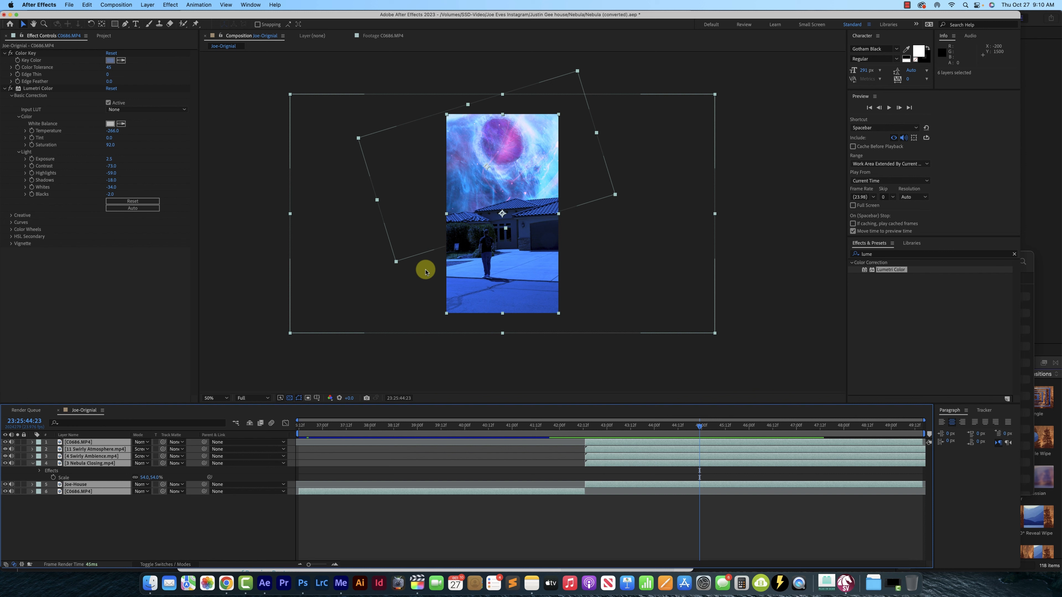
left_click(148, 5)
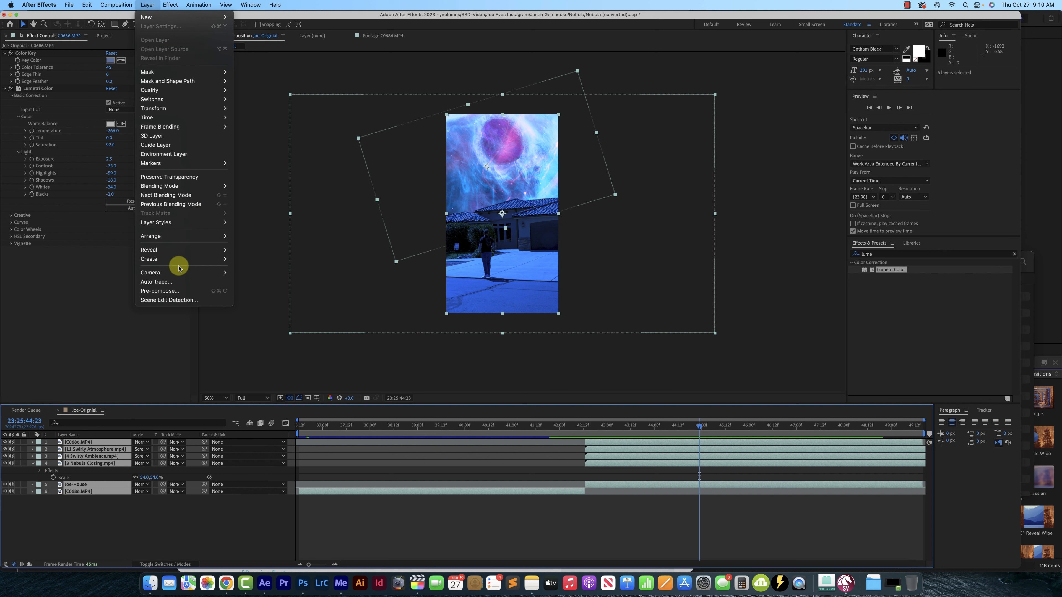
left_click(171, 291)
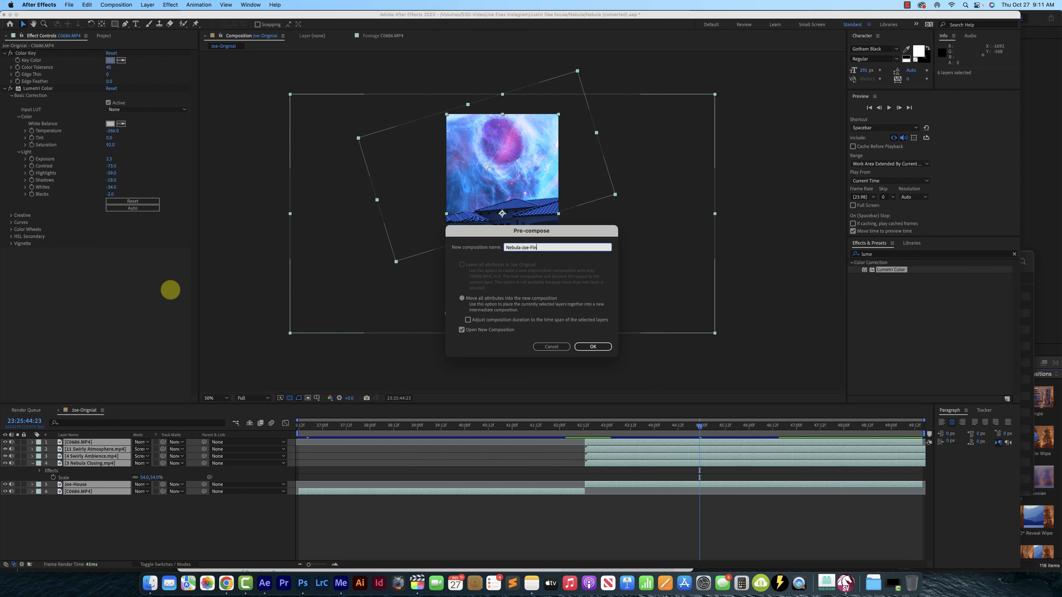
type("t")
key("Return")
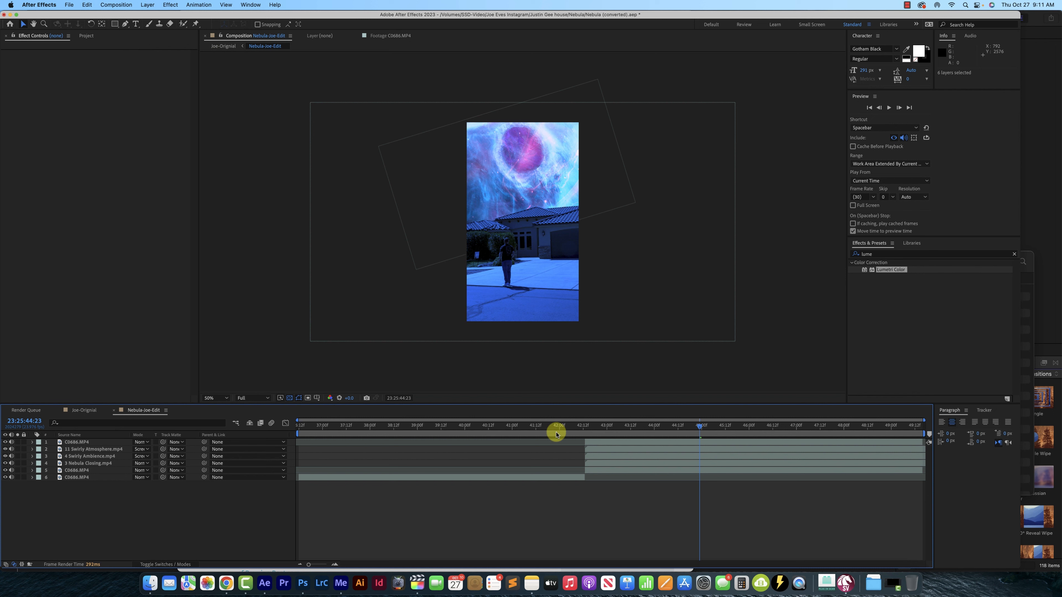
Return to the Joe-Original composition and play the nested edit from its start at 23:25:36:12
left_click(84, 411)
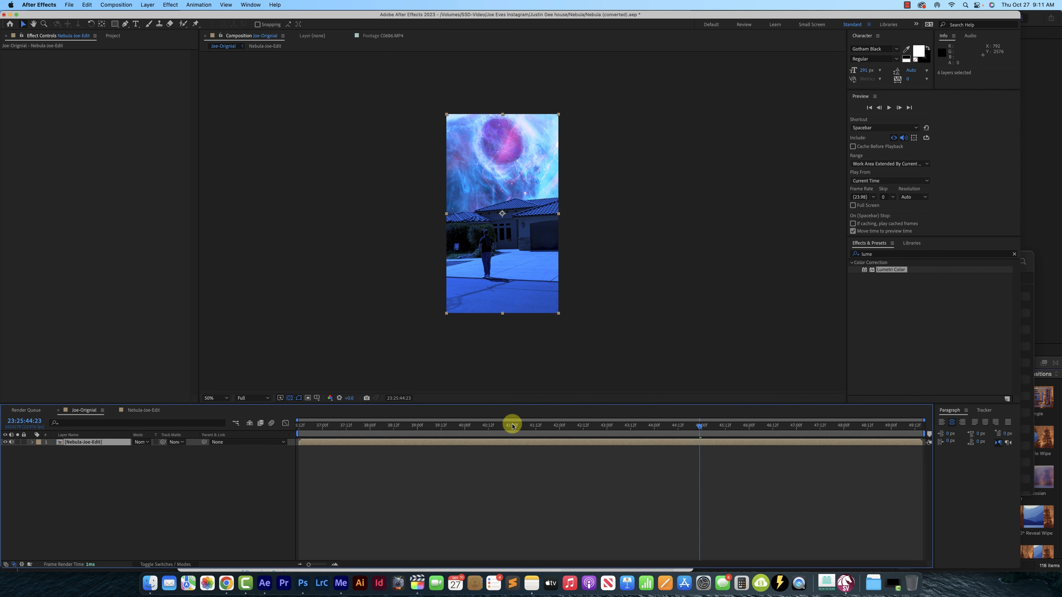
left_click(75, 442)
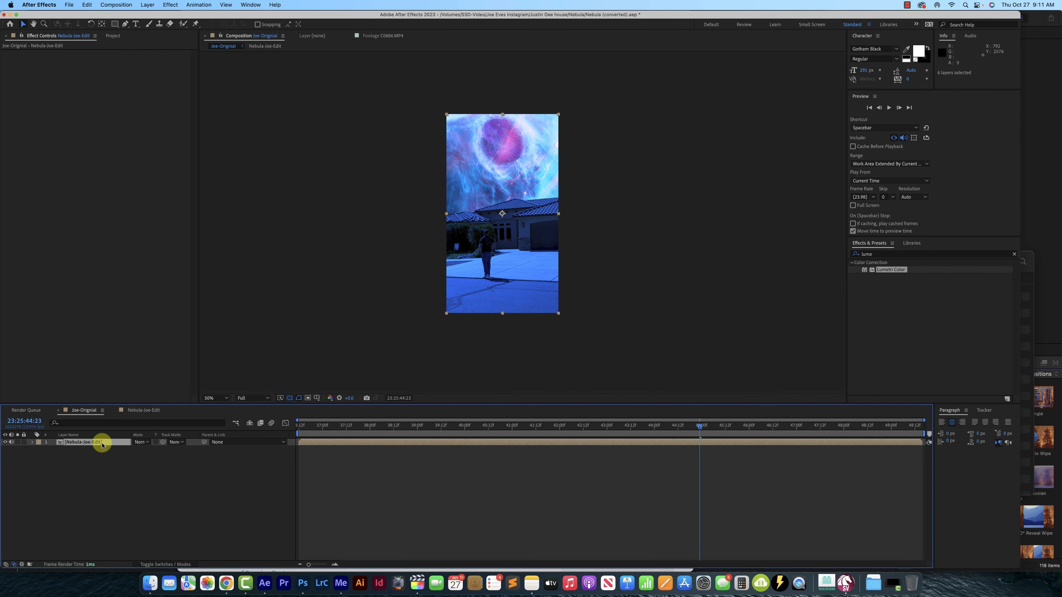
left_click(612, 426)
left_click_drag(593, 430, 238, 431)
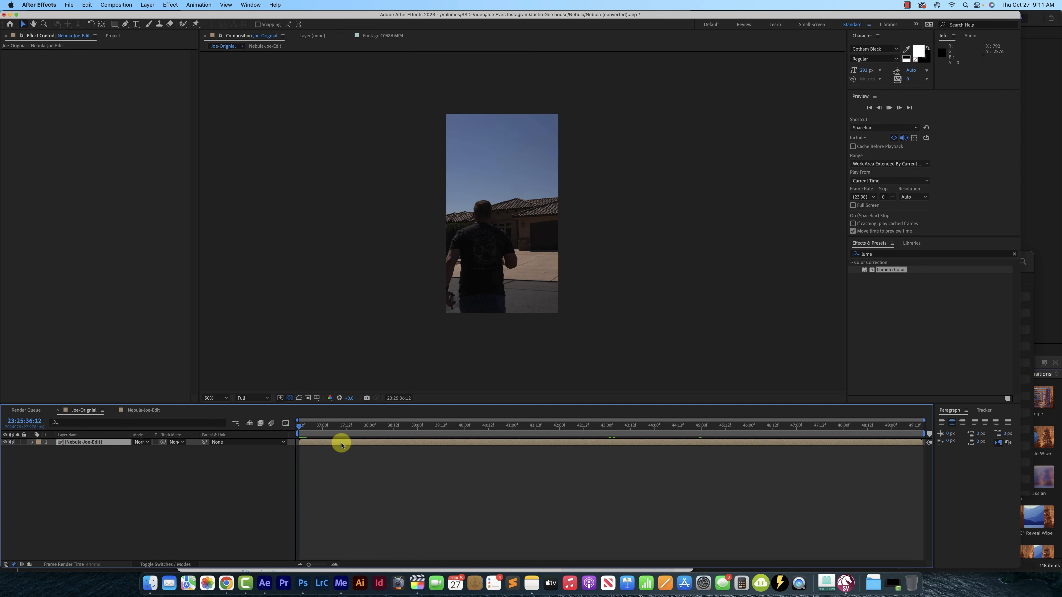
key("space")
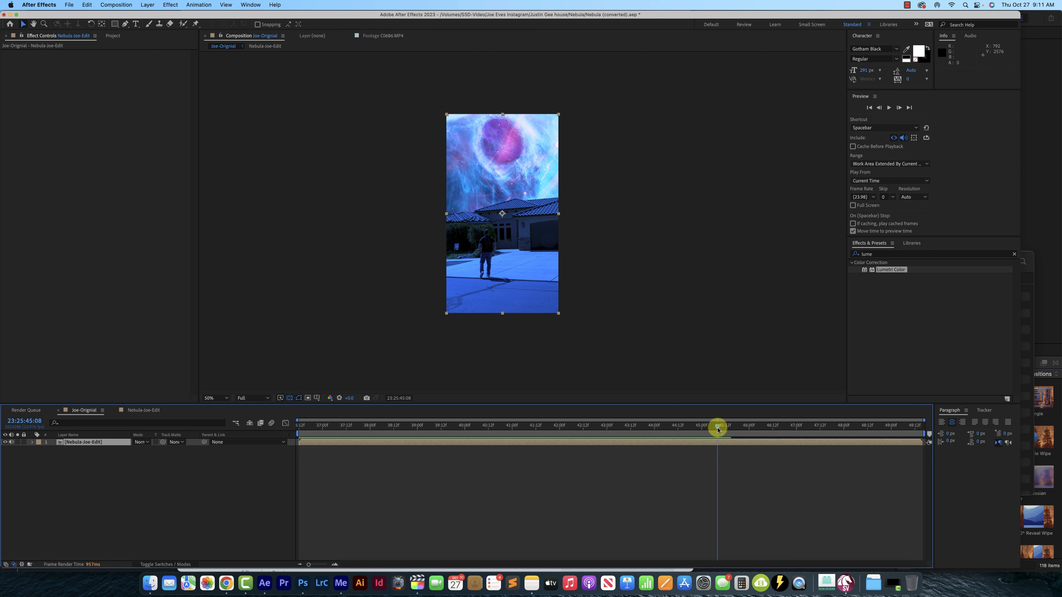
Add starting Position, Scale and Rotation keyframes to the Nebula-Joe-Edit layer at 23:25:42:13, where the nebula sky begins
left_click(420, 425)
left_click_drag(409, 425, 585, 430)
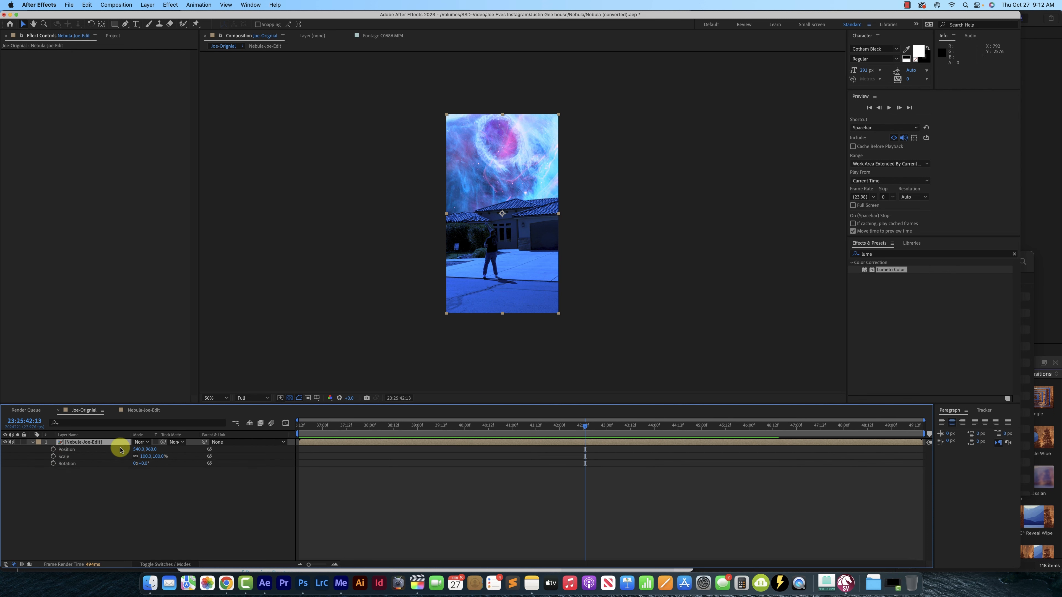
left_click(54, 450)
left_click(53, 456)
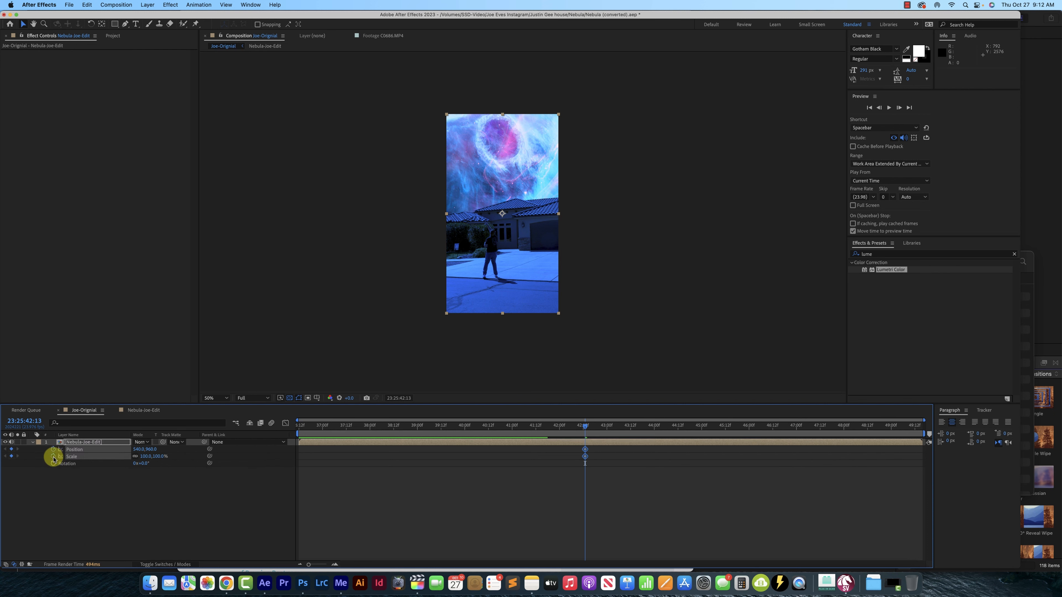
left_click(53, 462)
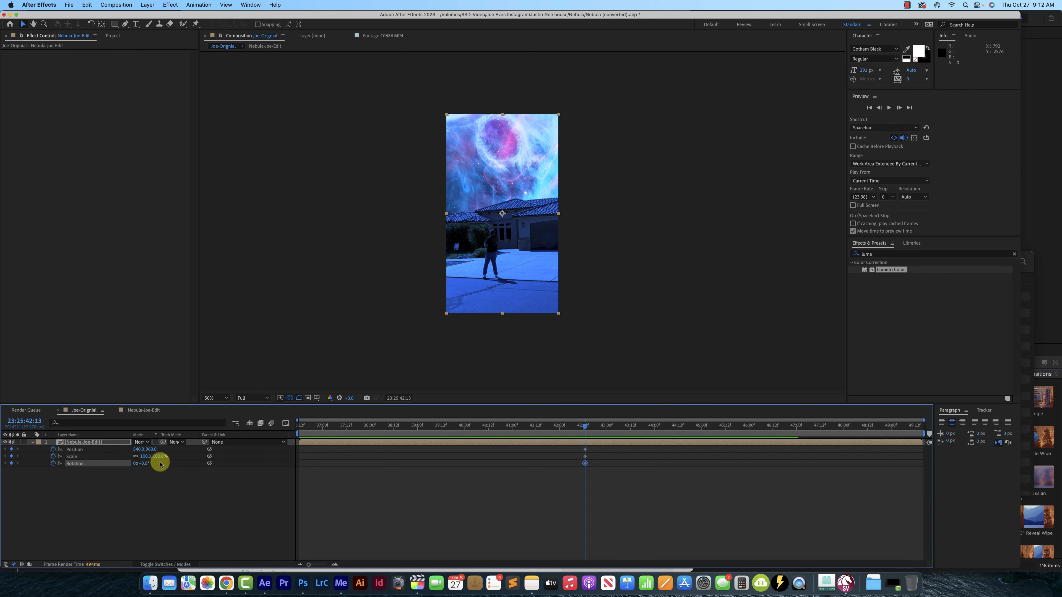
Two frames on at 23:25:42:15, keyframe the layer's Position to 444, 896 and its Scale to 126%
key("Page_Down")
key("Page_Down")
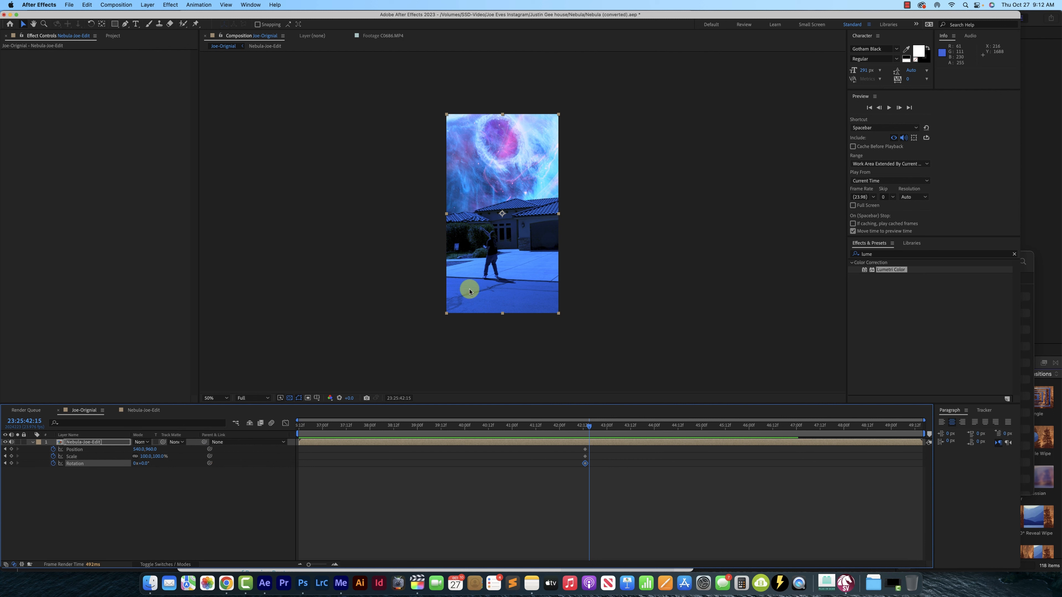
left_click_drag(480, 290, 469, 283)
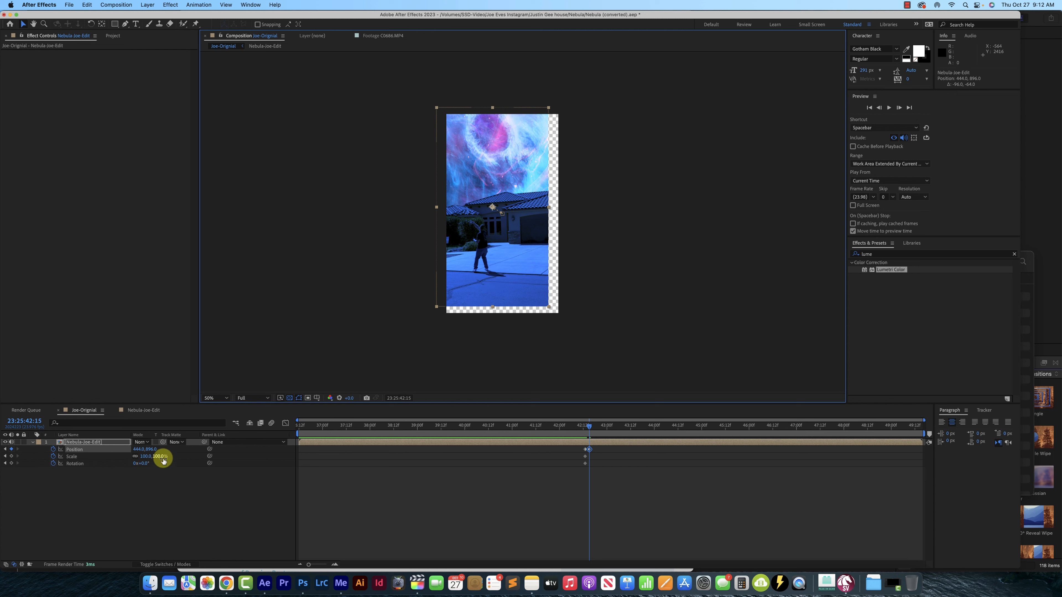
left_click_drag(160, 458, 171, 459)
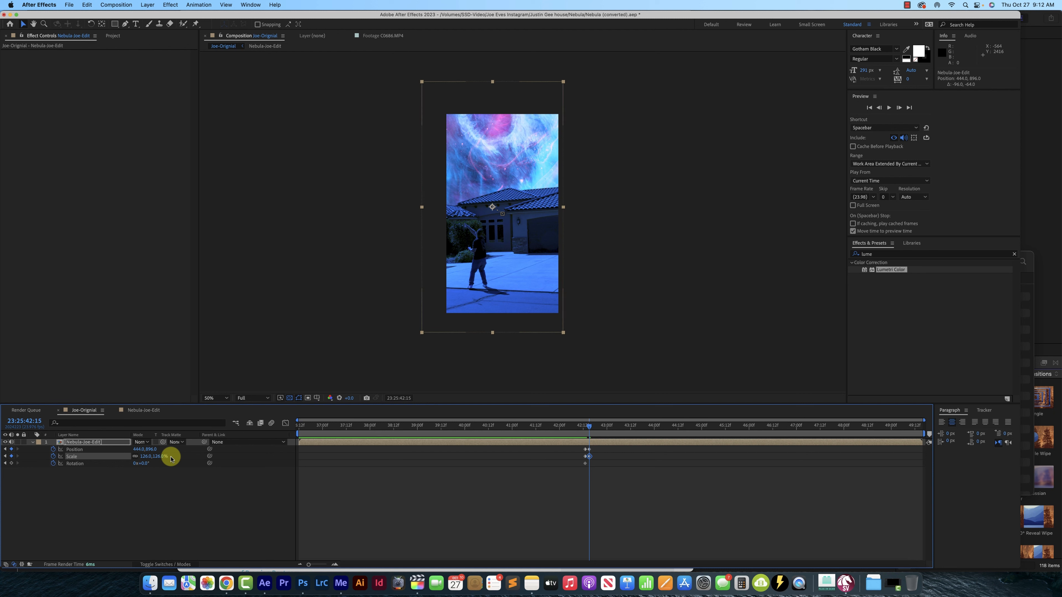
Continue the shake by keyframing the layer's Position to 628, 1008 at 23:25:42:17 and 528, 1020 at 23:25:42:19
key("Page_Down")
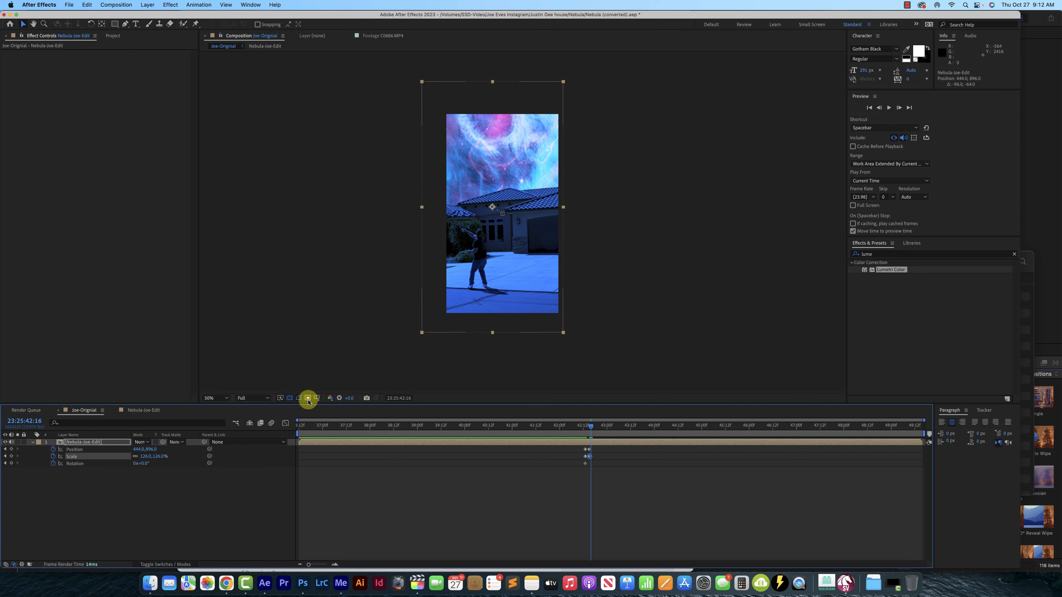
key("Page_Down")
left_click(495, 300)
left_click_drag(495, 300, 514, 311)
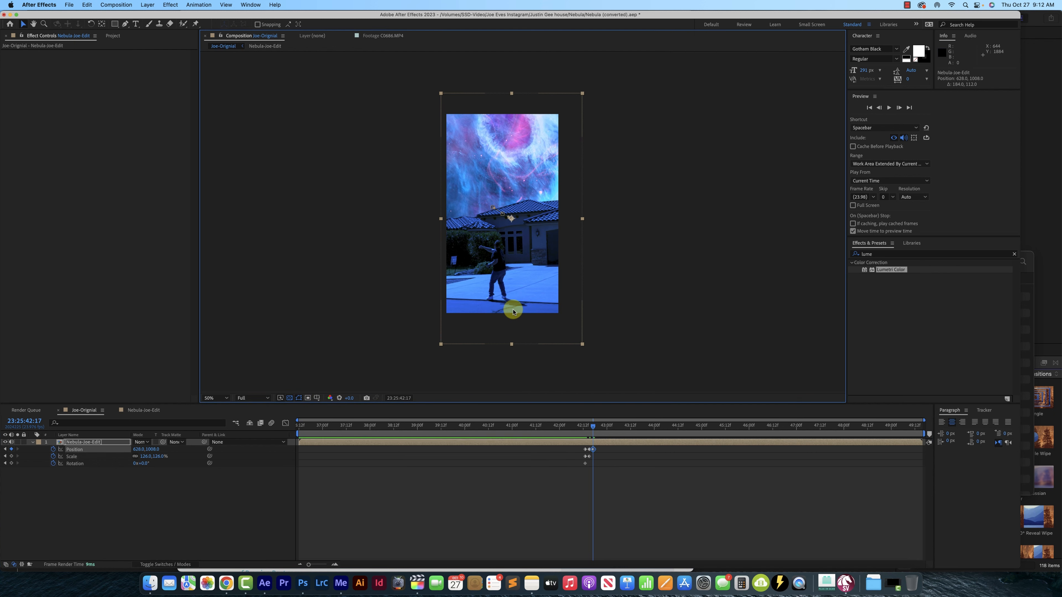
key("Page_Down")
key("Page_Down")
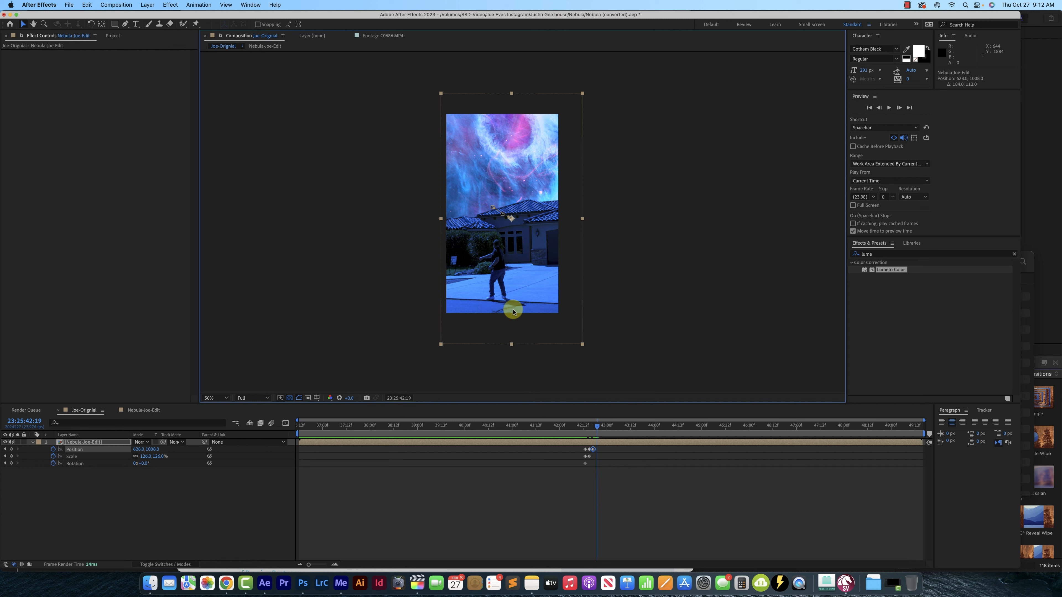
left_click_drag(507, 291, 497, 292)
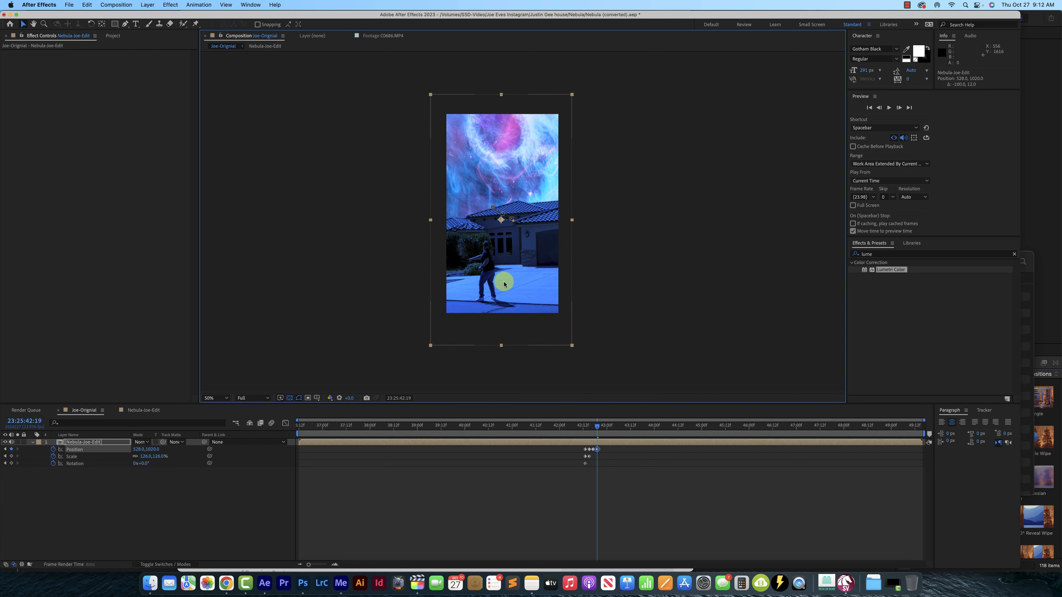
At 23:25:42:20, keyframe the layer's Position to 544, 960 and its Scale to 107% so it fills the frame
key("Page_Down")
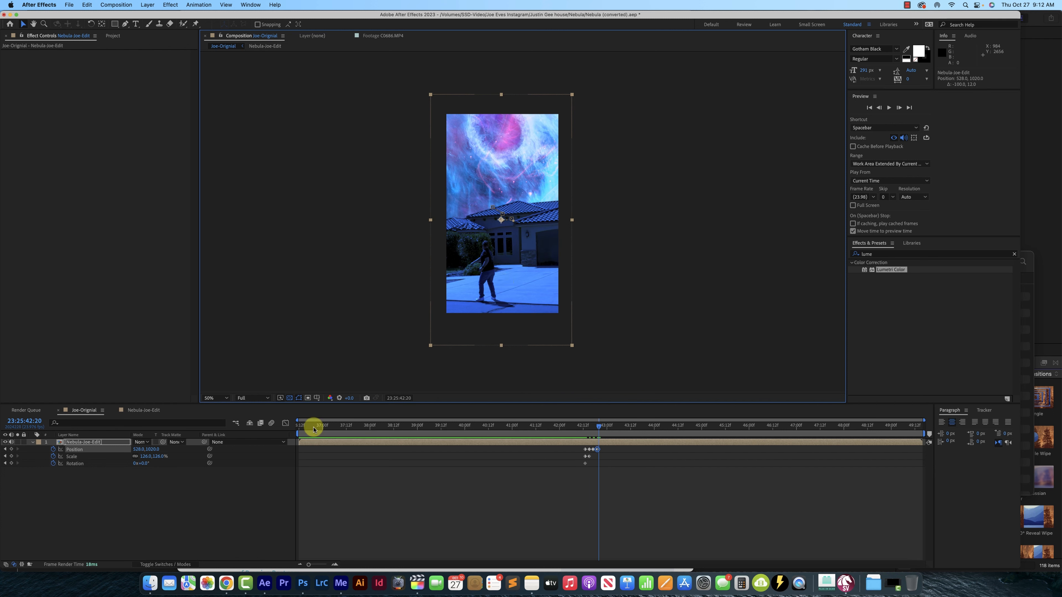
left_click(157, 456)
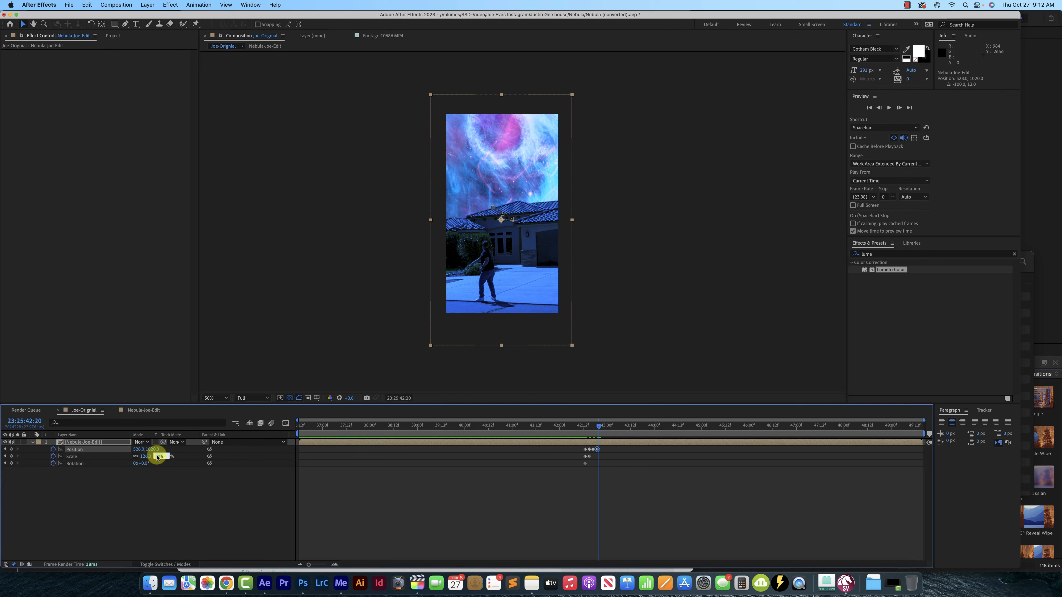
type("100")
key("Return")
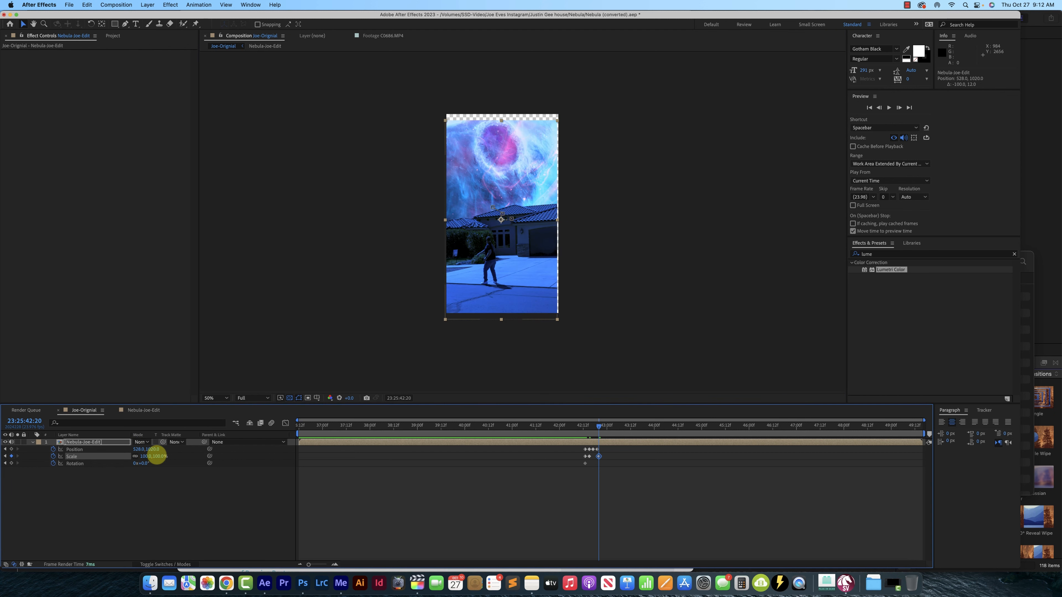
left_click_drag(480, 280, 482, 274)
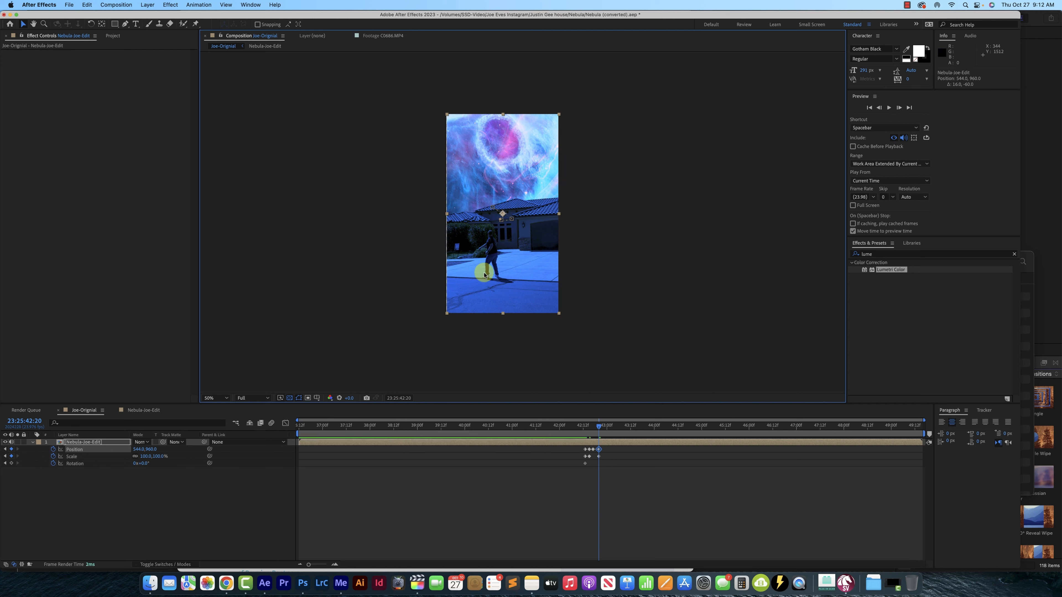
left_click_drag(142, 457, 161, 456)
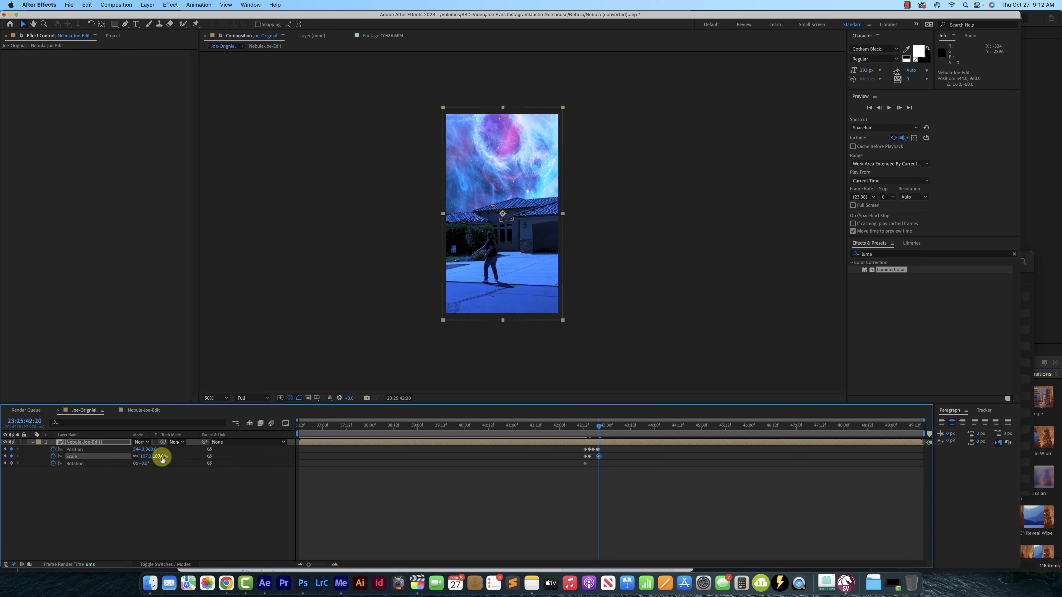
Play the composition twice from 23:25:42:05 to review the camera shake at the sky change
left_click(569, 434)
key("space")
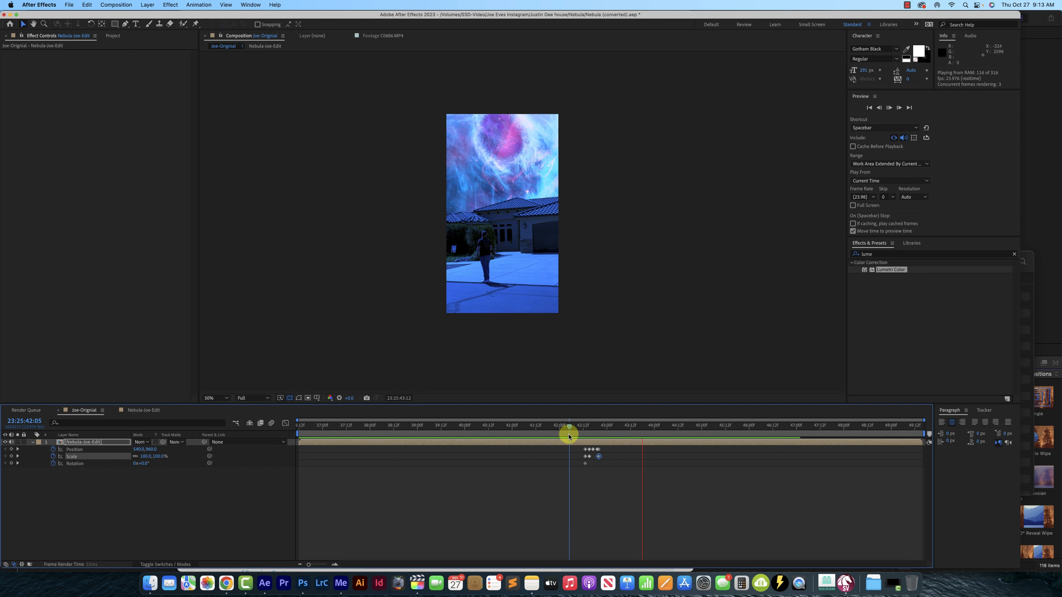
key("space")
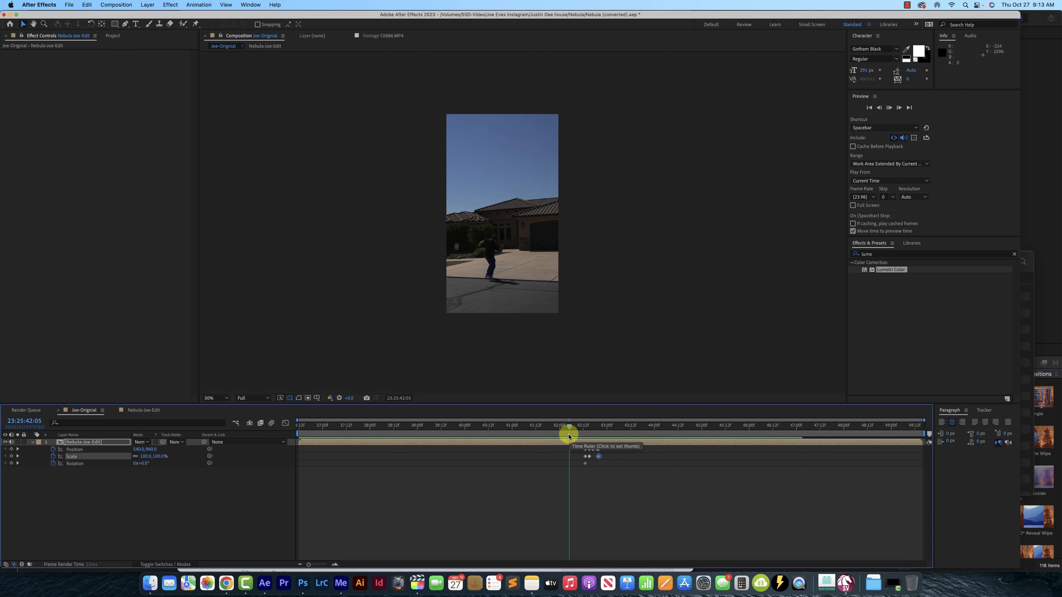
key("space")
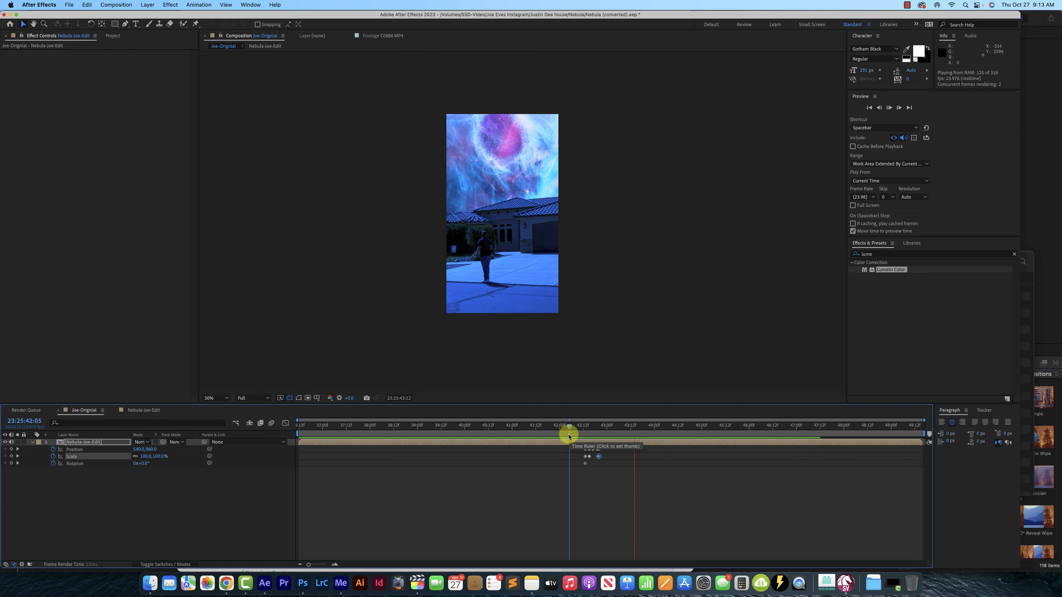
key("space")
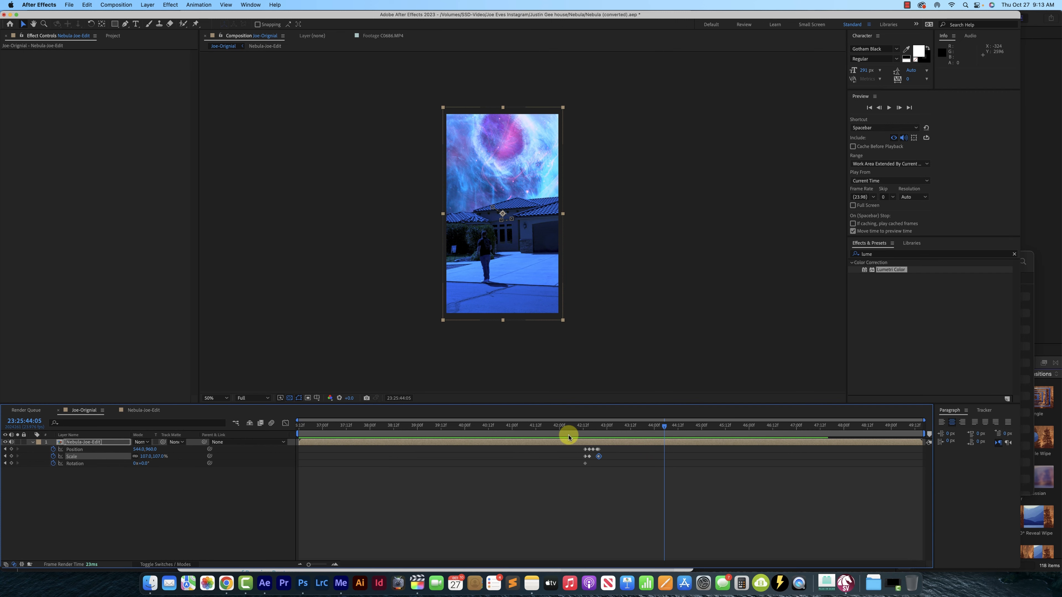